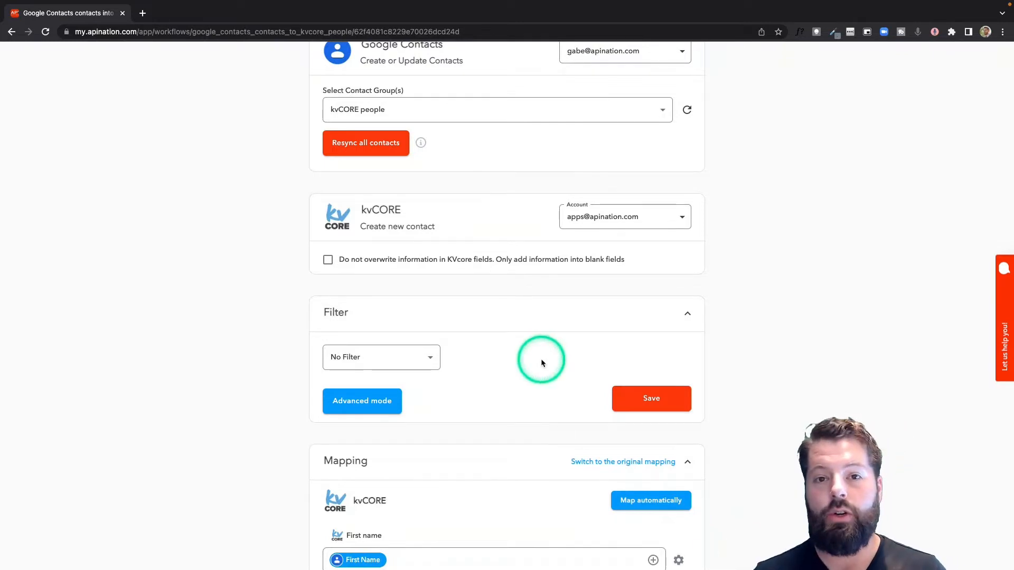
Set the contact sync filter to pass only contacts whose Notes contains #Seller
scroll(541, 362, down, 1)
click(495, 304)
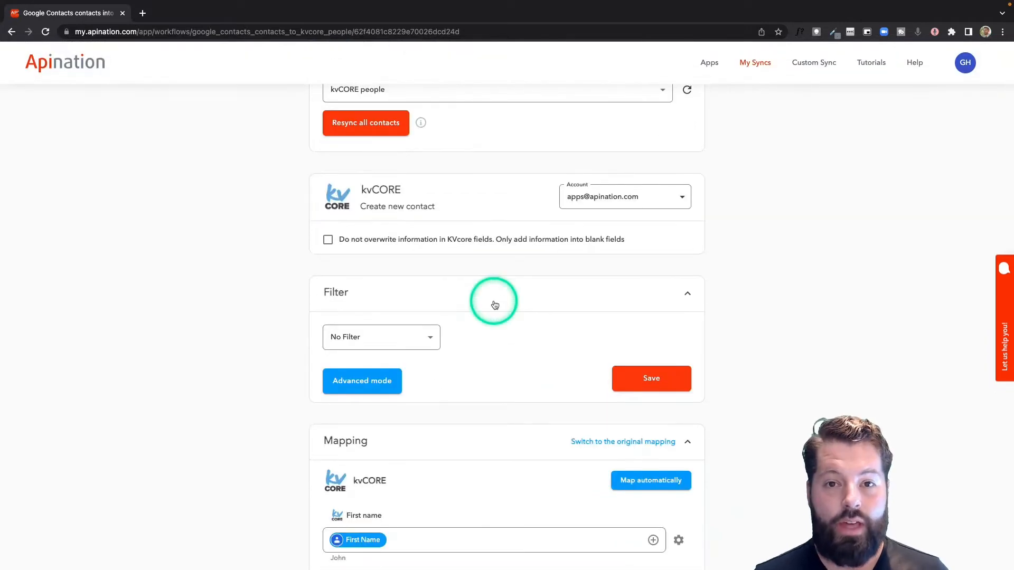
click(431, 345)
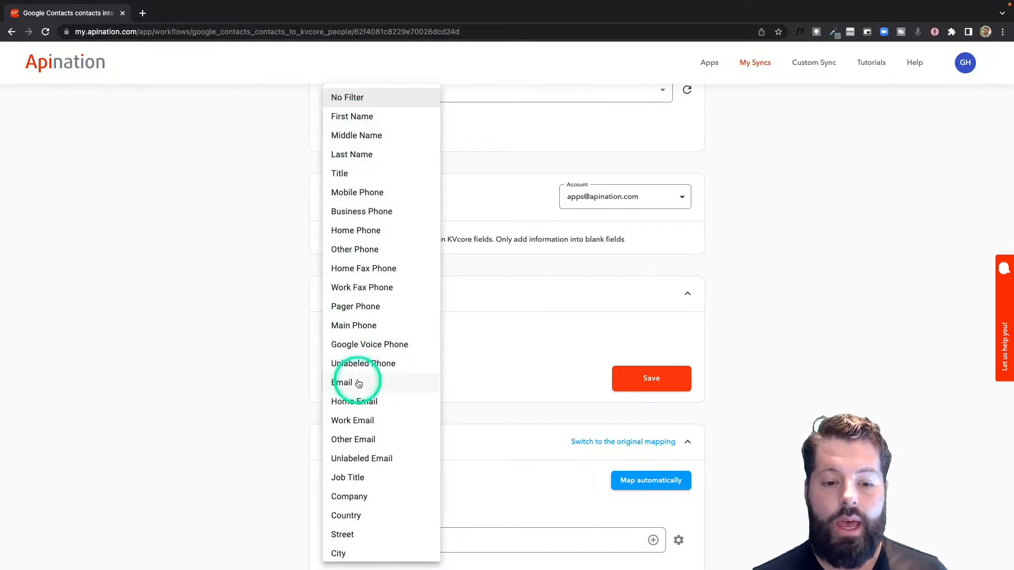
scroll(358, 383, down, 2)
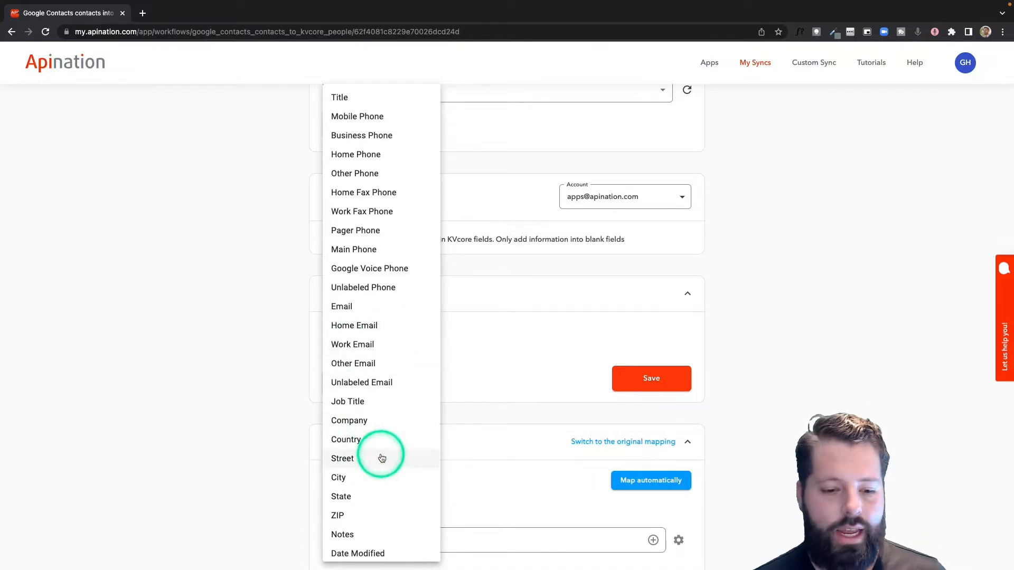
scroll(380, 458, down, 1)
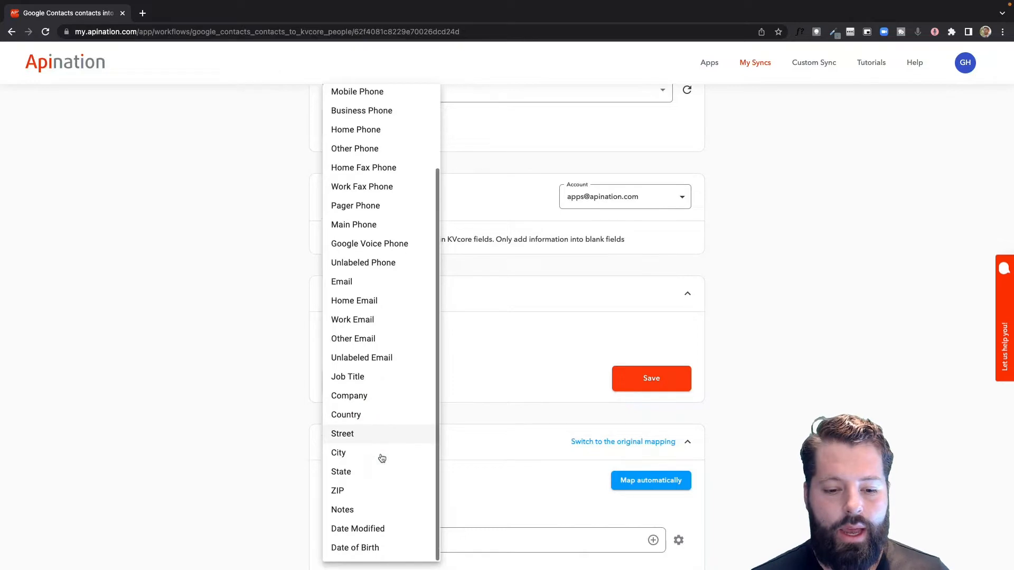
click(369, 508)
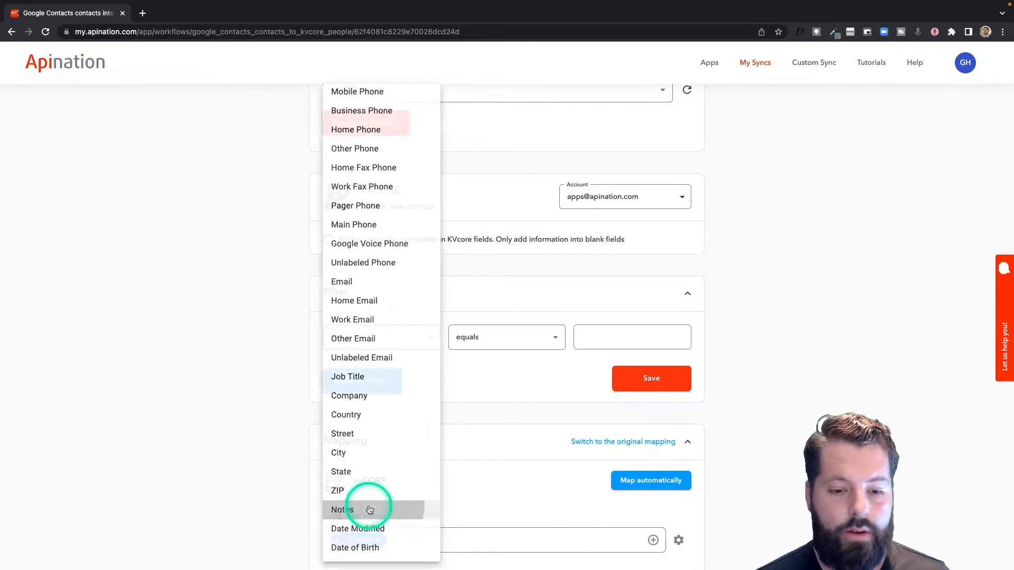
click(547, 334)
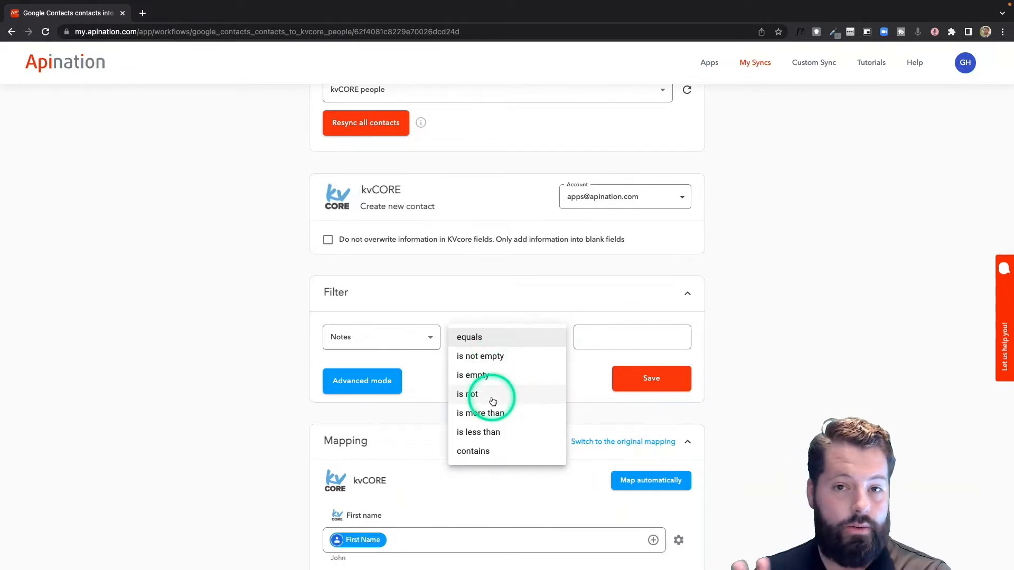
click(494, 452)
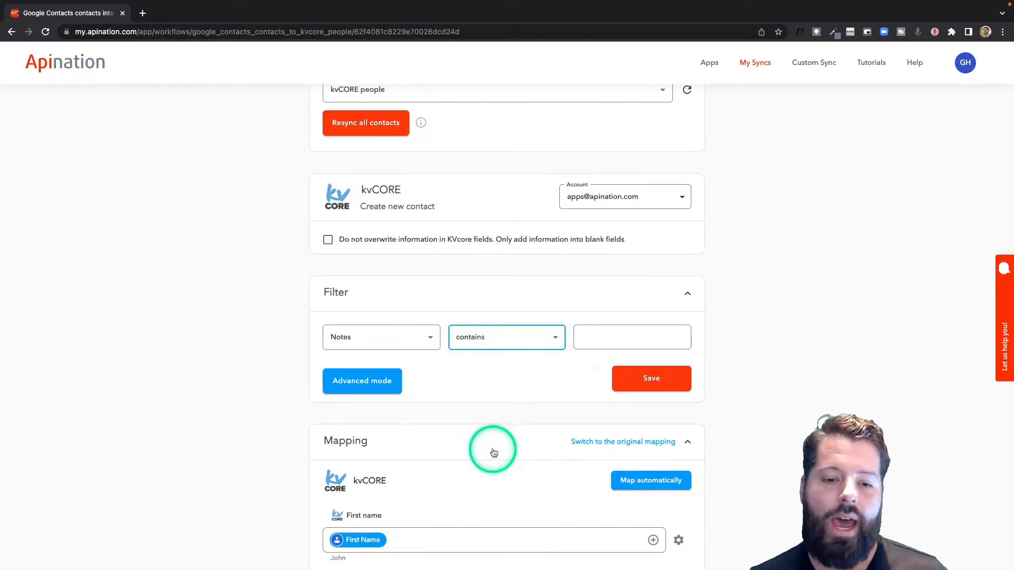
click(606, 339)
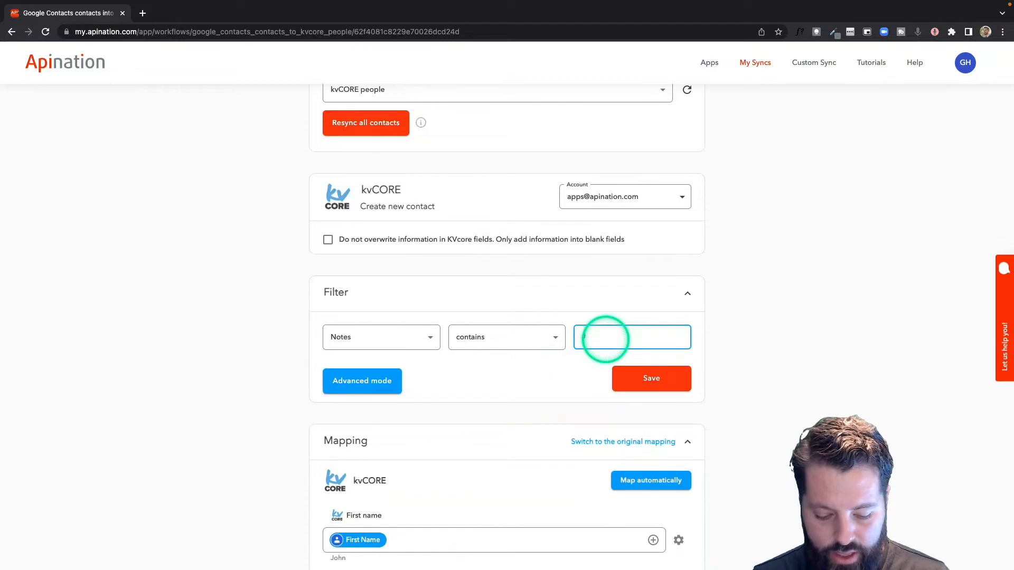
text(#Seller)
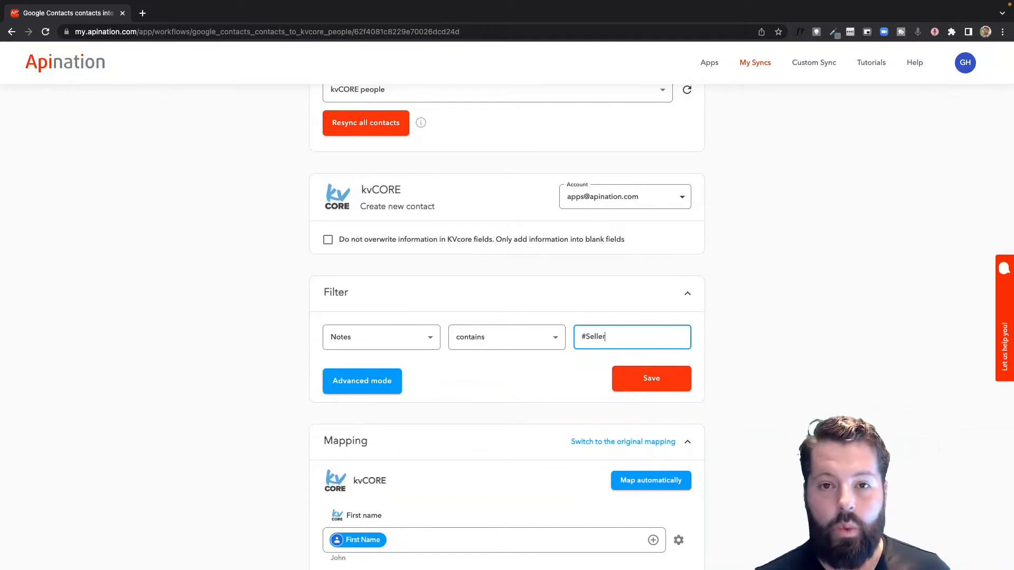
Switch the filter to advanced mode and add an Or rule where Notes contains #Buyer
click(370, 384)
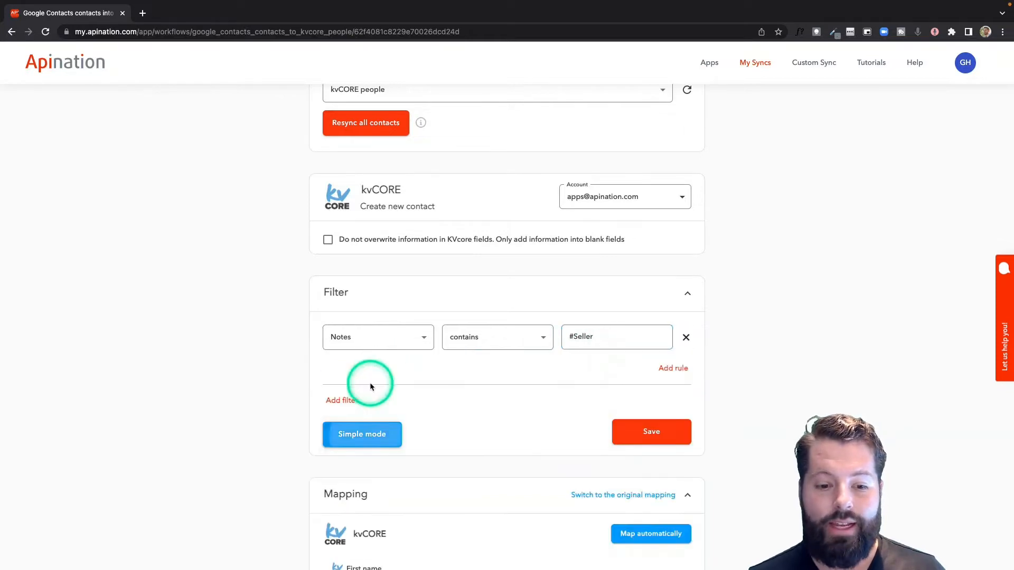
click(680, 369)
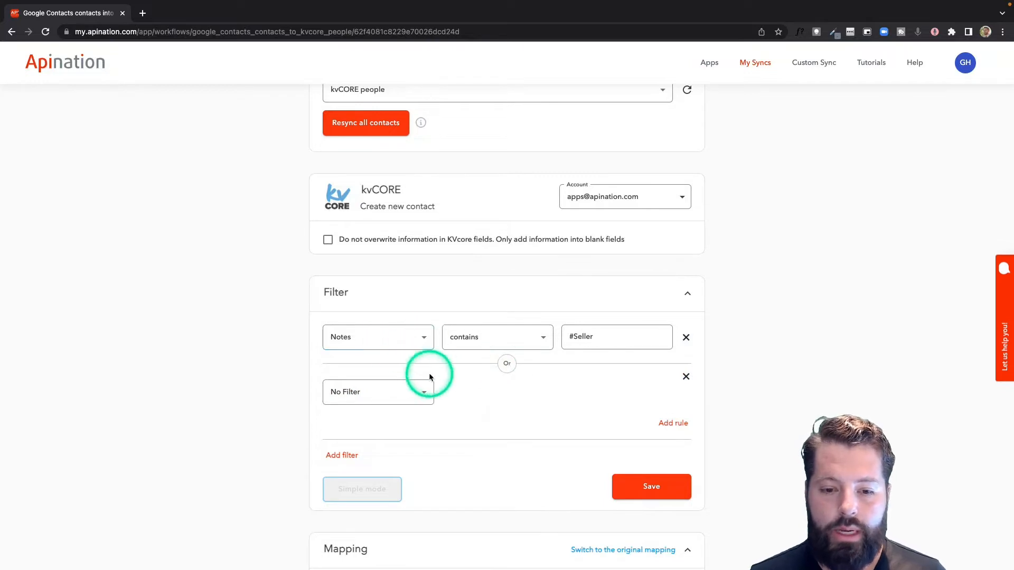
click(421, 391)
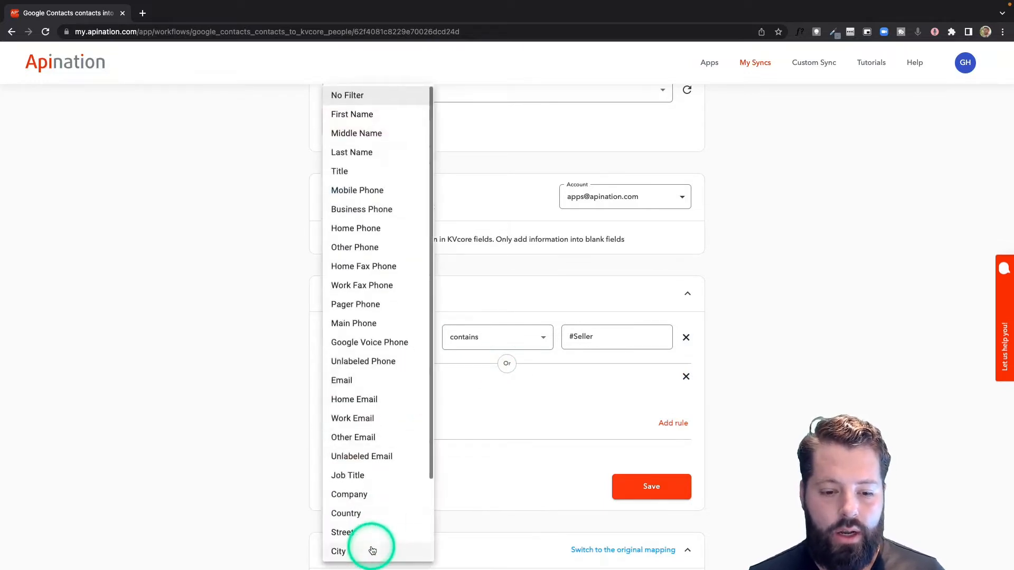
scroll(373, 547, down, 2)
click(362, 510)
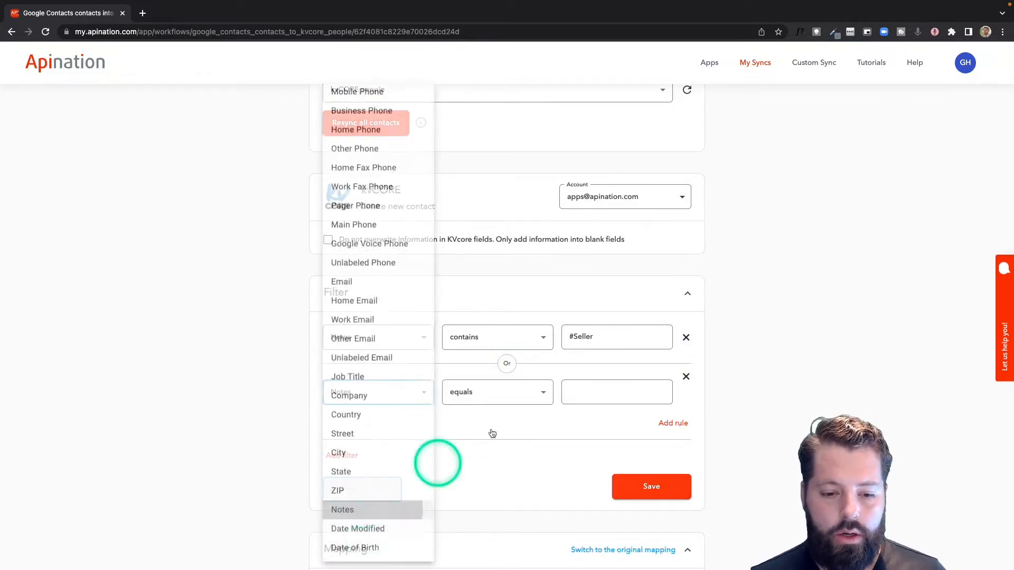
click(544, 394)
click(467, 506)
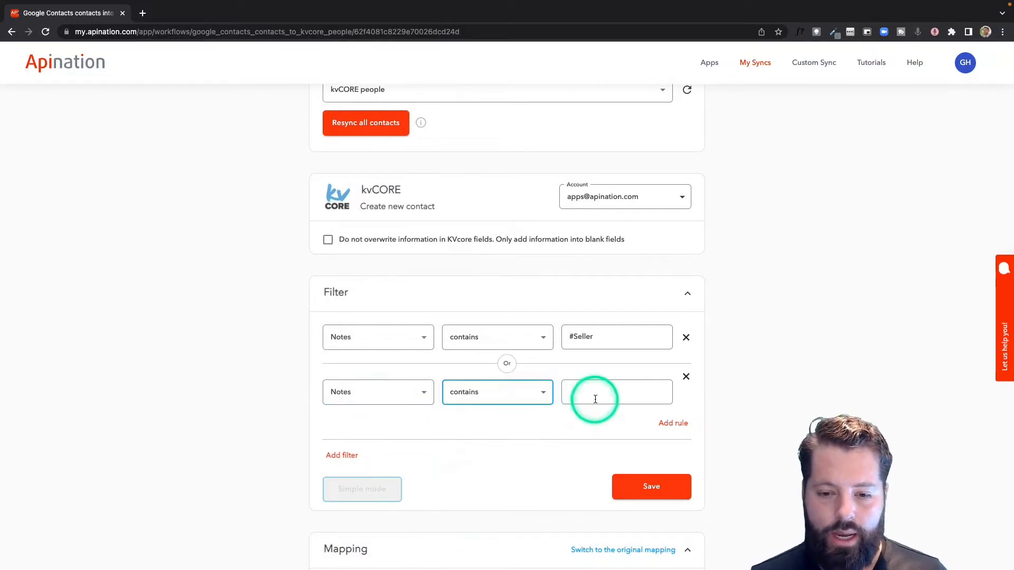
click(596, 398)
text(#Buy)
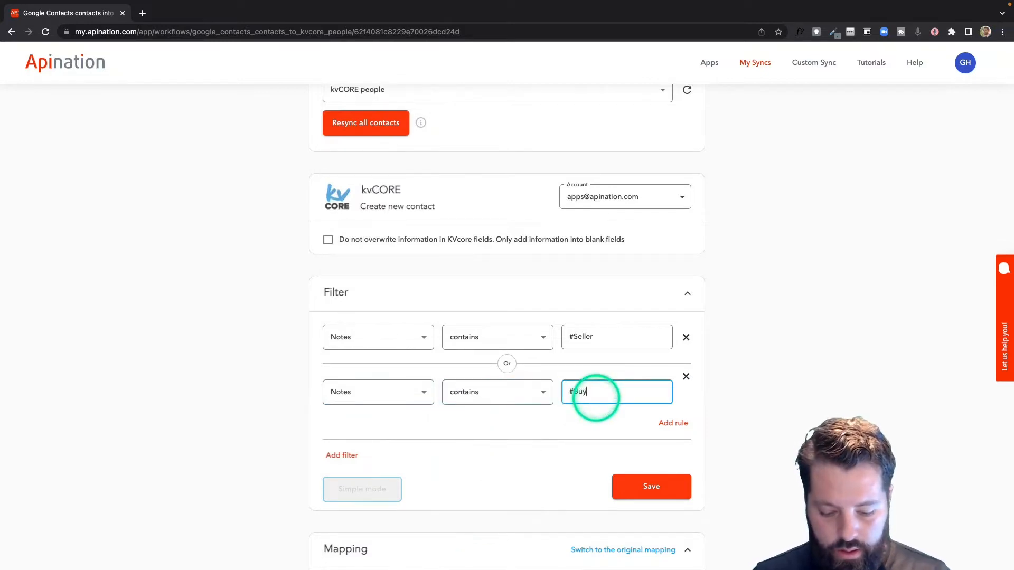
text(er)
Add a second, And-joined filter requiring that Mobile Phone is not empty, and save the filter
click(338, 457)
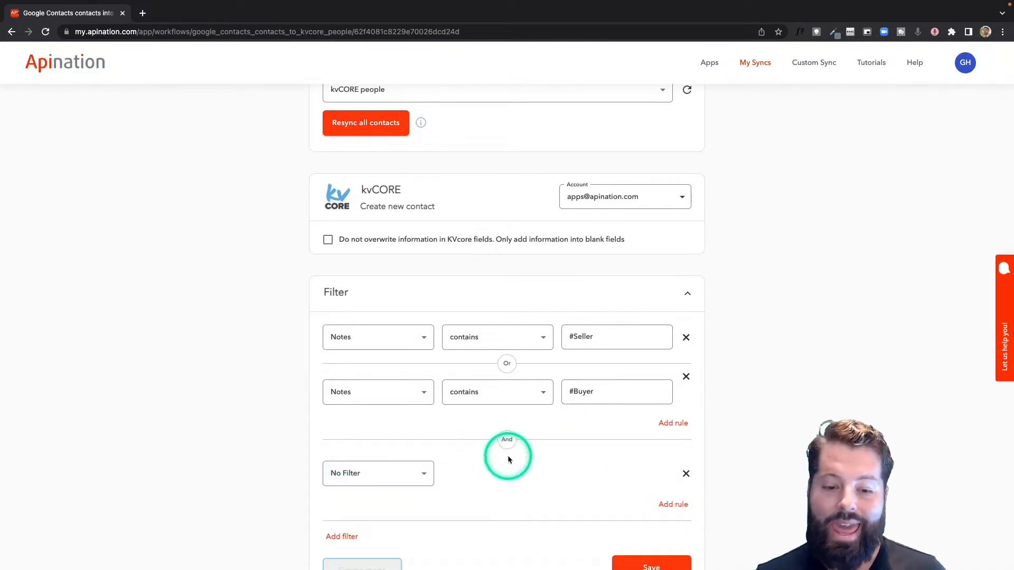
click(415, 476)
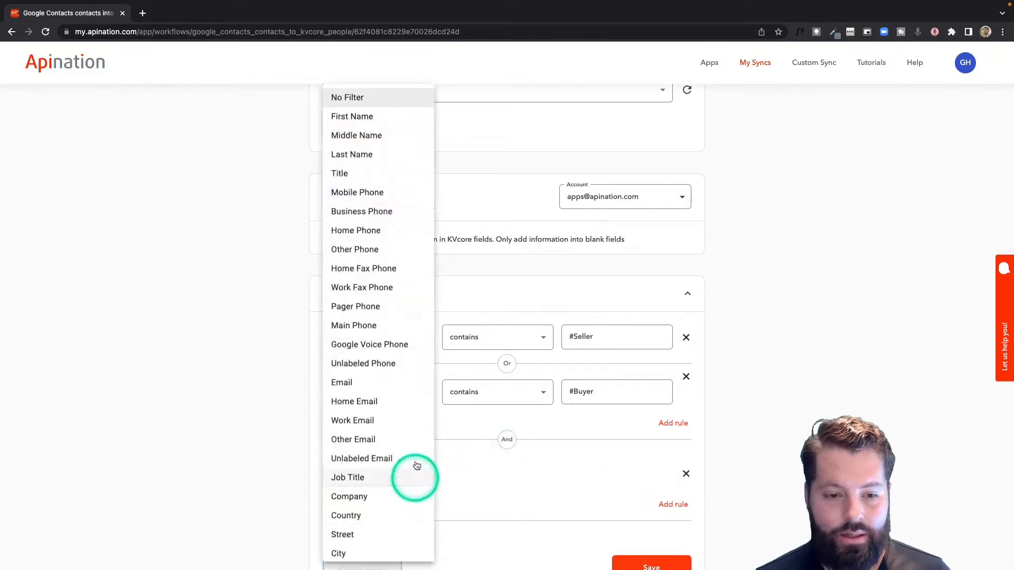
click(379, 194)
click(493, 478)
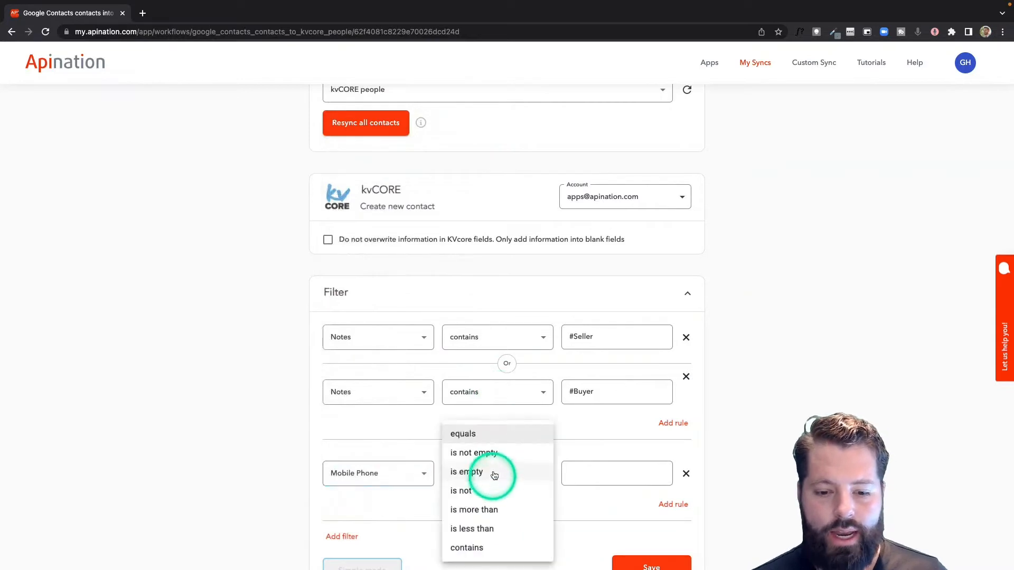
click(499, 454)
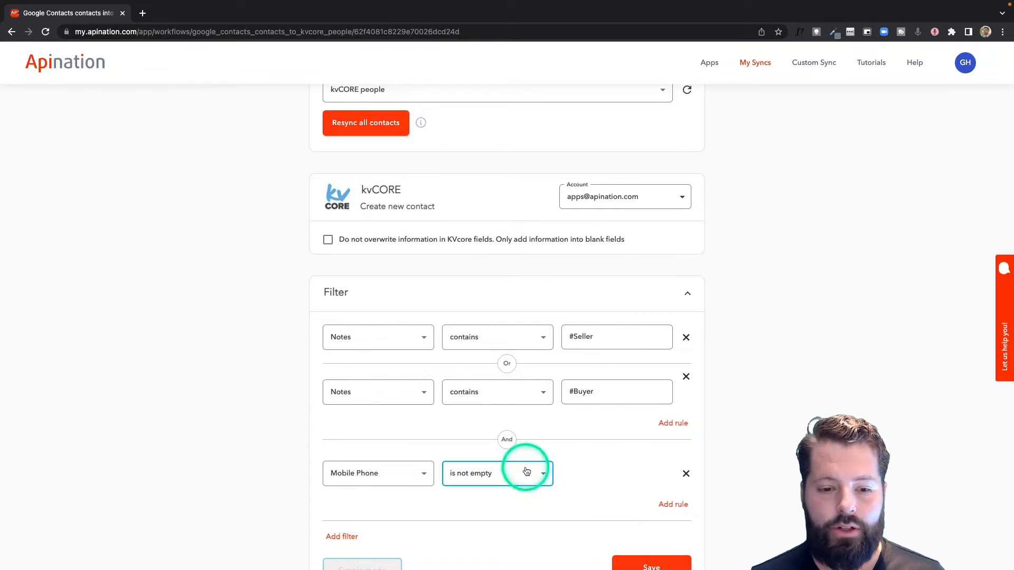
scroll(544, 470, down, 1)
click(657, 493)
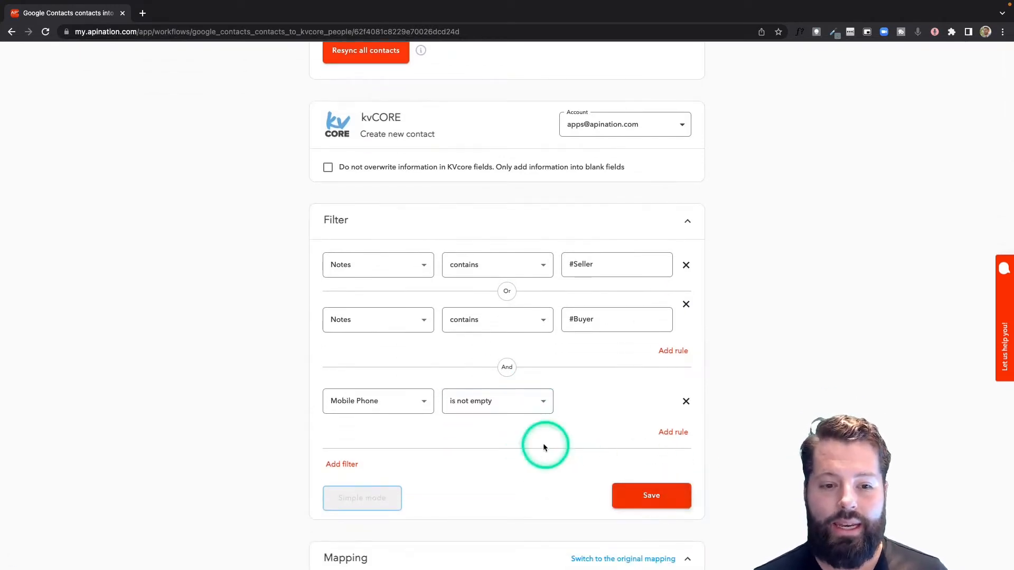
Map the Google Contacts Mobile Phone field to the kvCORE Cell Phone field
scroll(544, 447, down, 5)
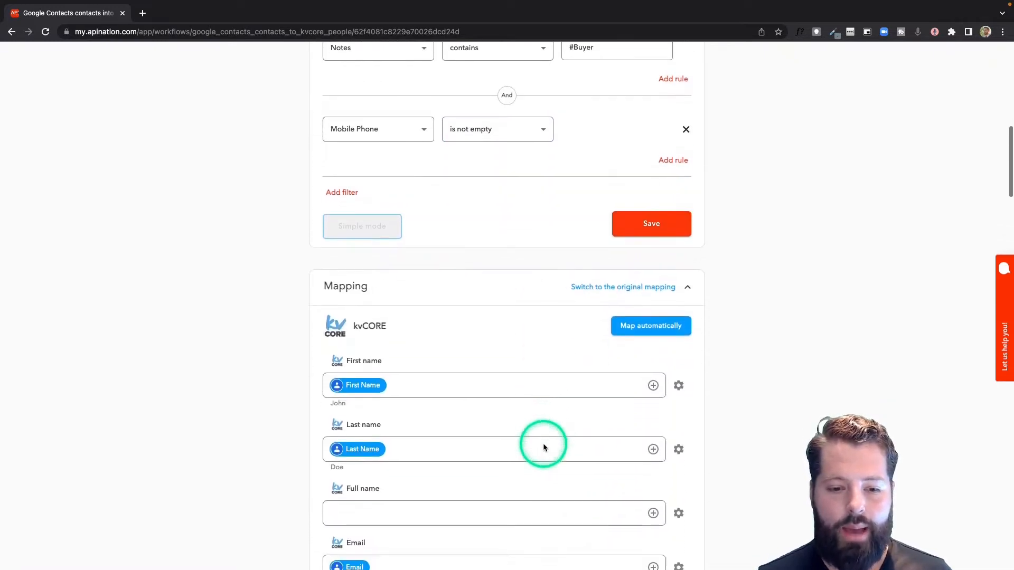
scroll(544, 448, down, 3)
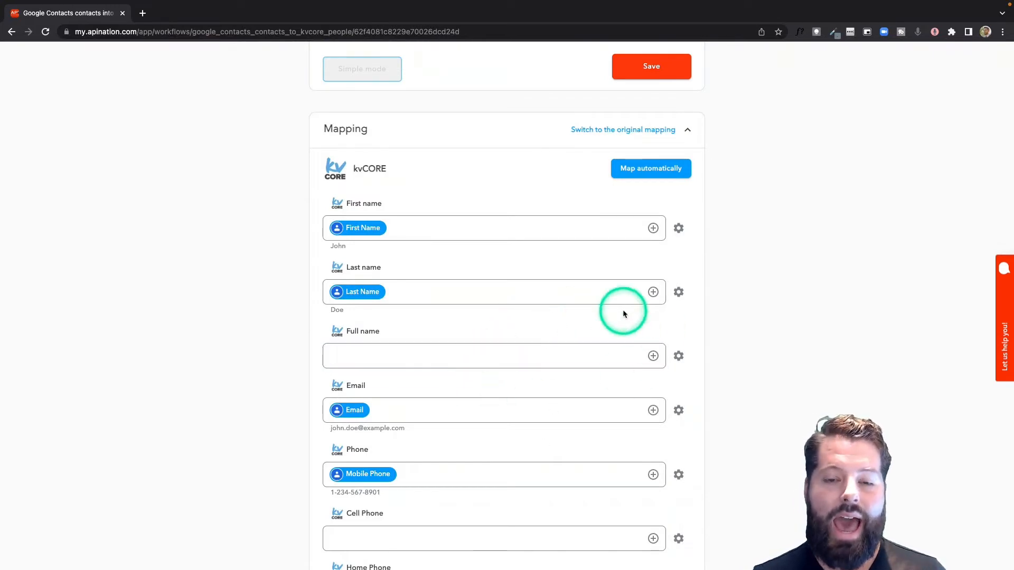
scroll(622, 310, down, 3)
click(349, 357)
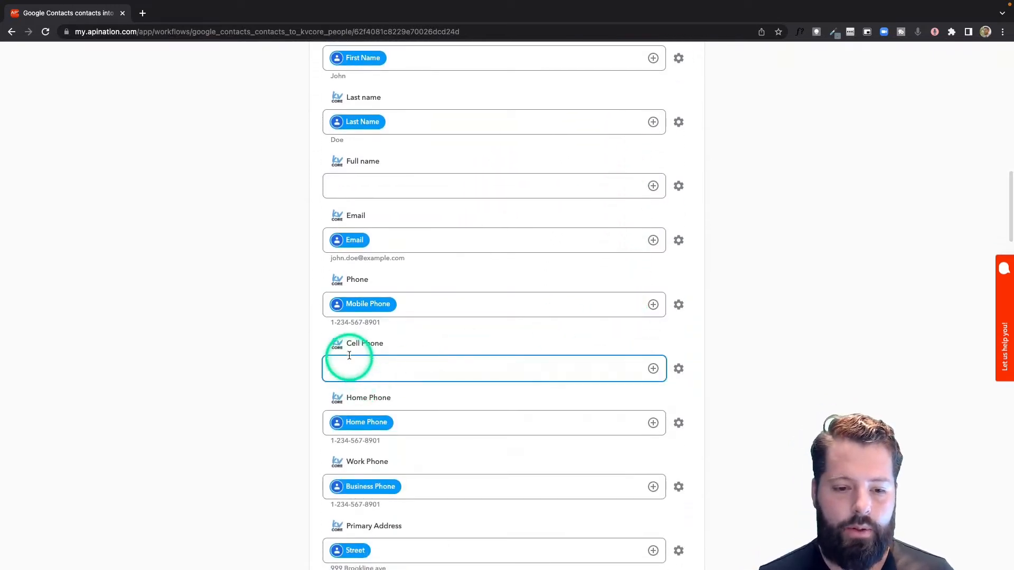
click(653, 369)
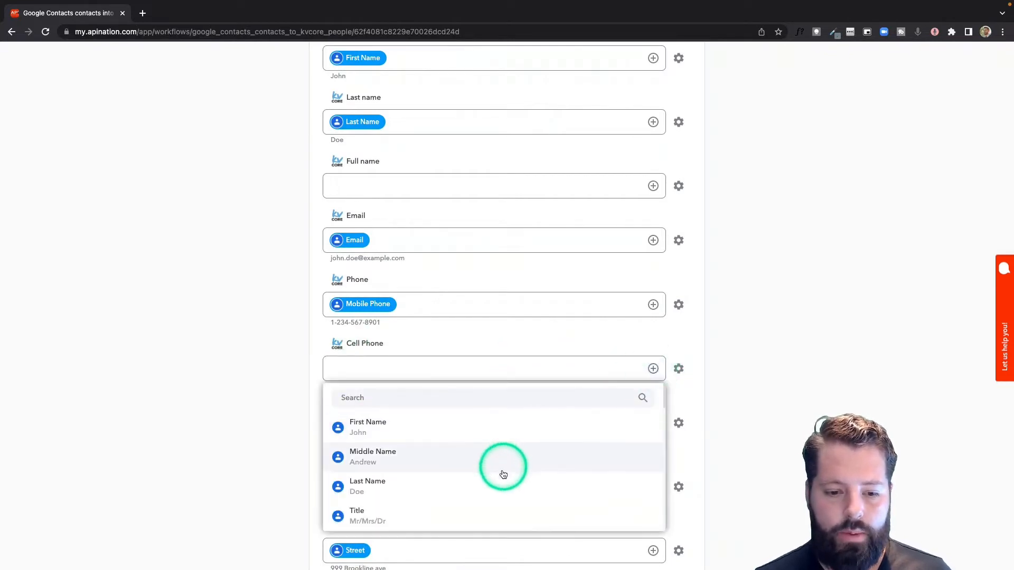
click(482, 396)
text(P)
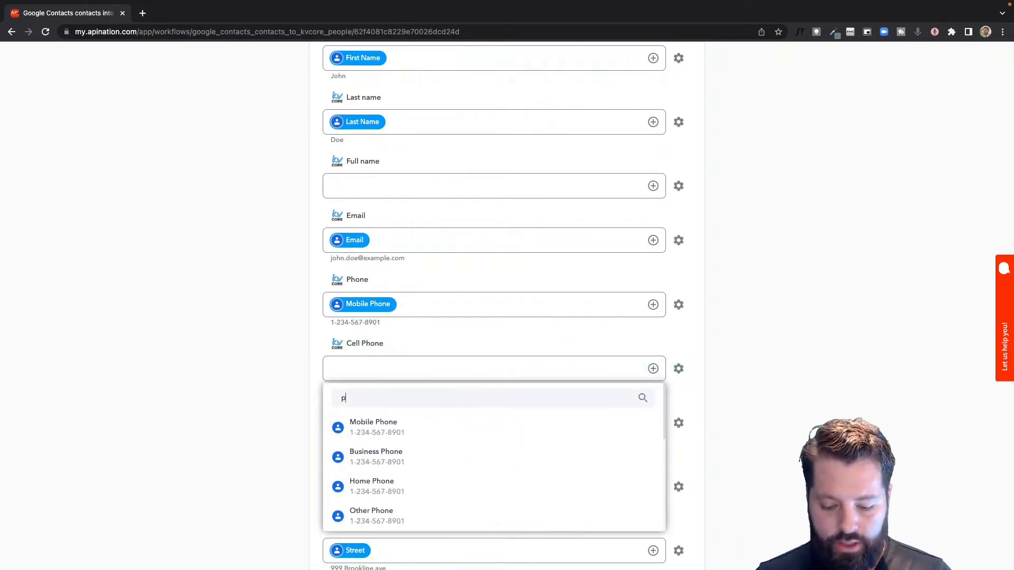
click(391, 426)
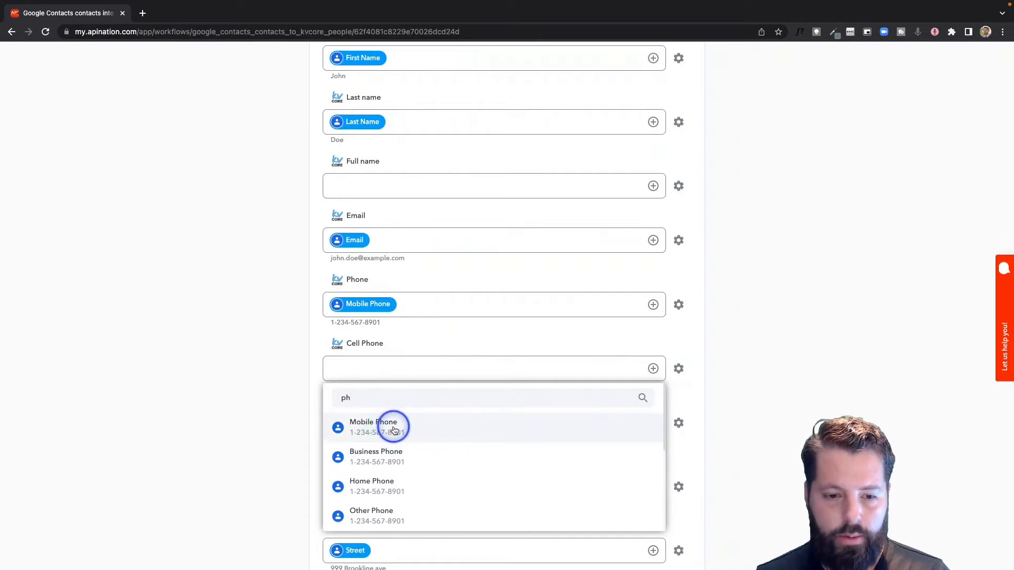
Remove the Mobile Phone value from the Cell Phone mapping
click(340, 369)
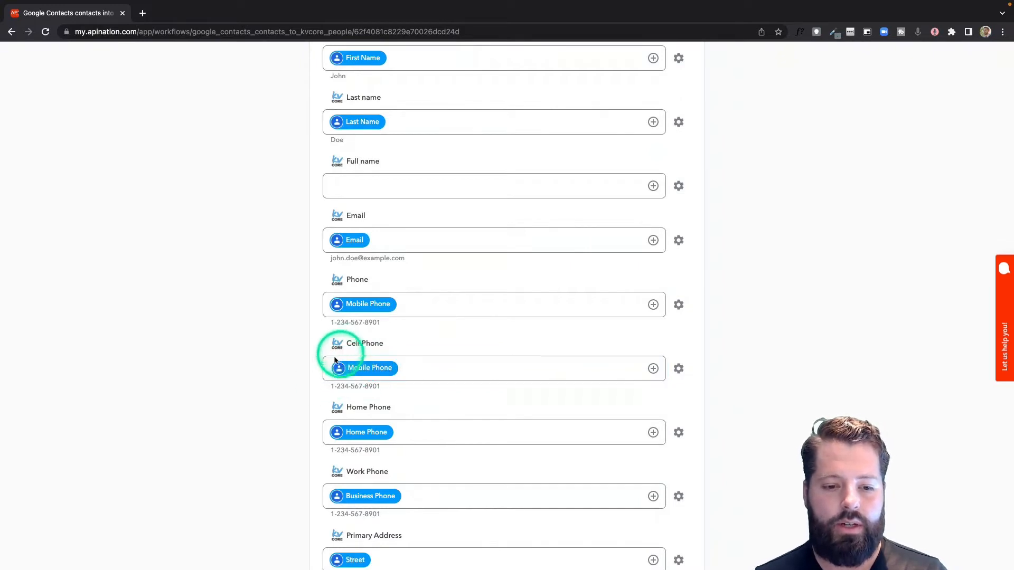
click(436, 376)
key(BackSpace)
Review the remaining kvCORE mapping fields and examine which Google Contacts source fields are available for Tags
scroll(411, 425, down, 6)
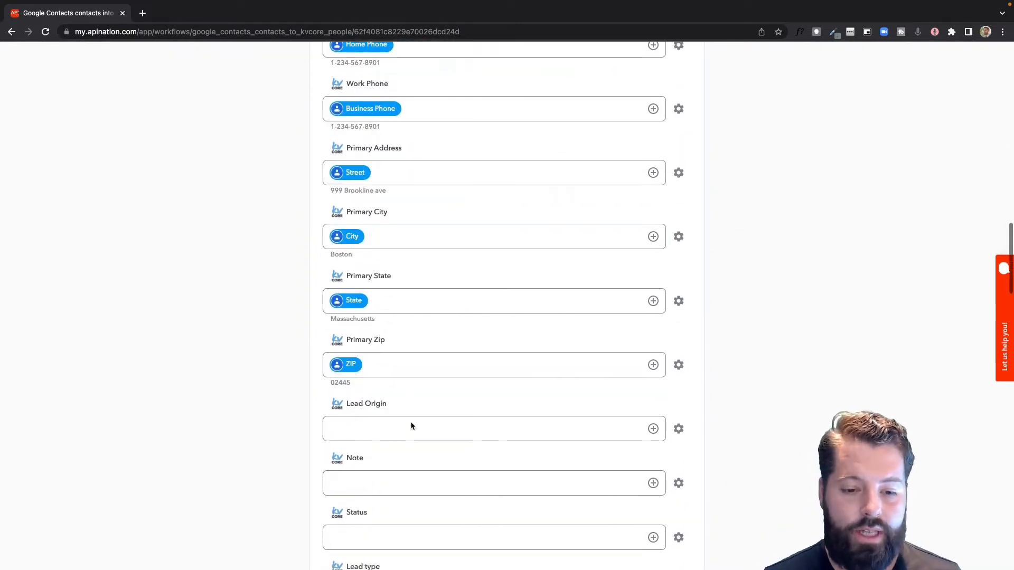
click(410, 422)
scroll(411, 421, down, 3)
scroll(410, 422, down, 1)
click(377, 419)
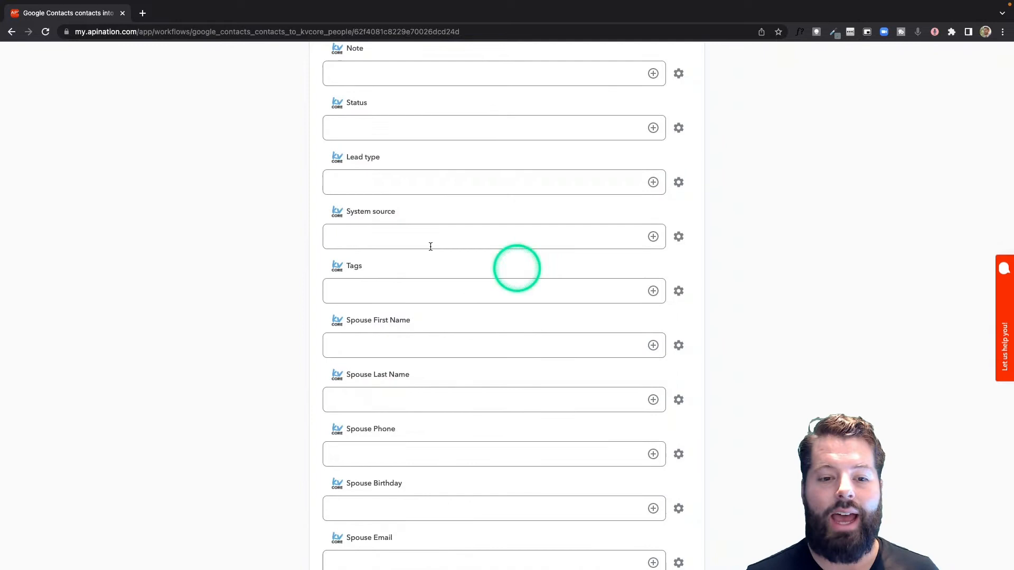
click(421, 291)
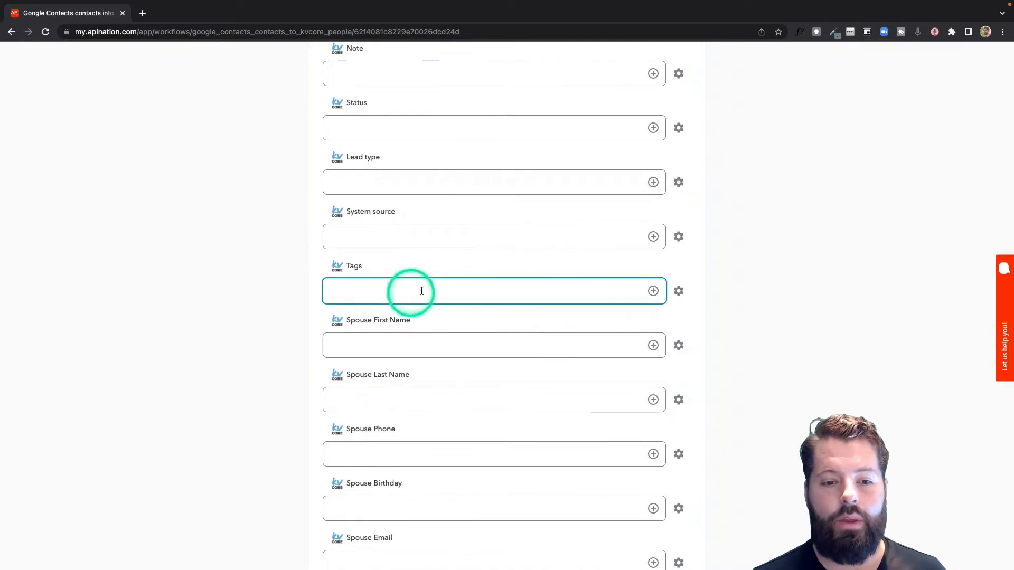
click(653, 291)
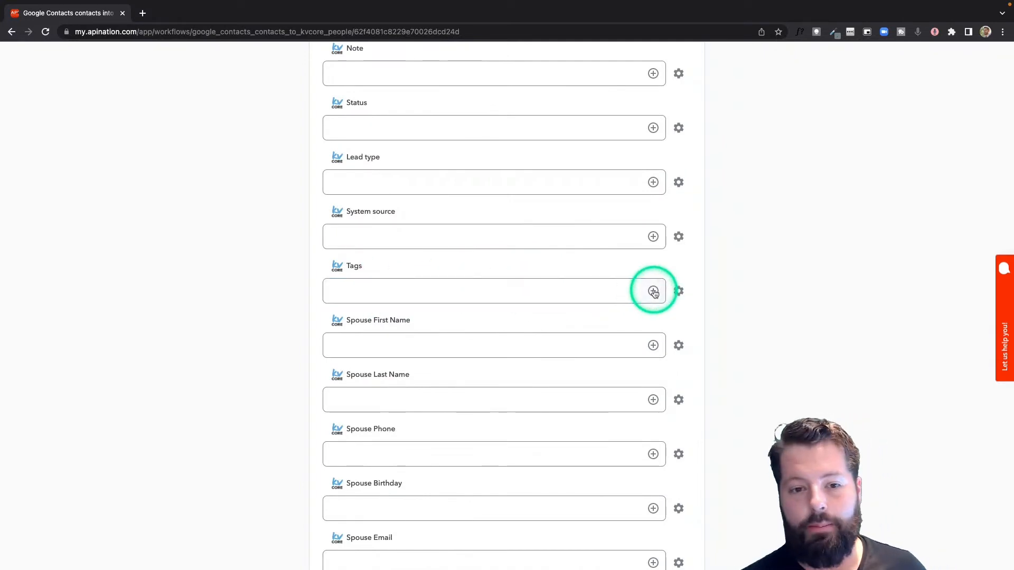
click(653, 292)
scroll(520, 385, down, 2)
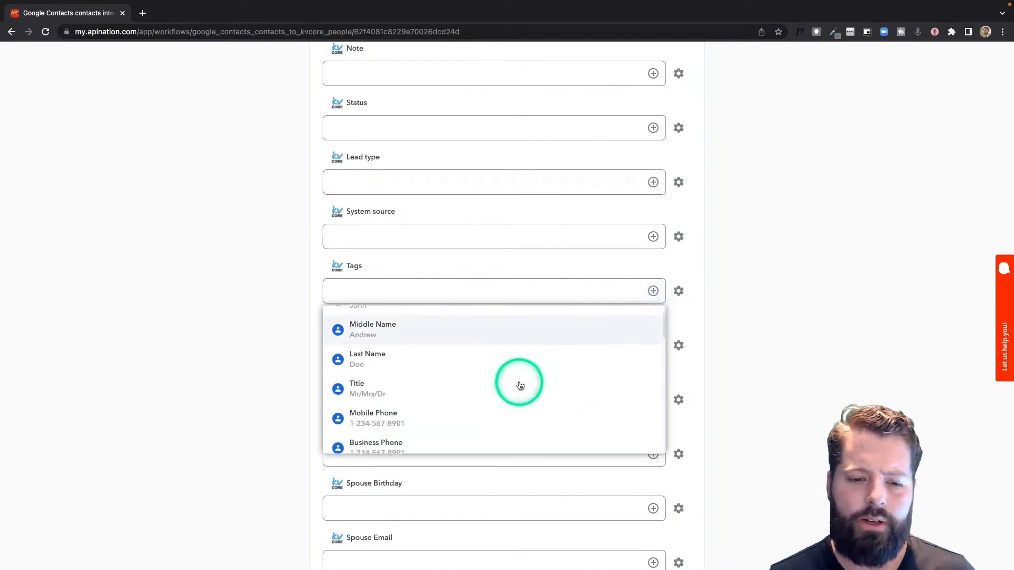
scroll(520, 386, down, 8)
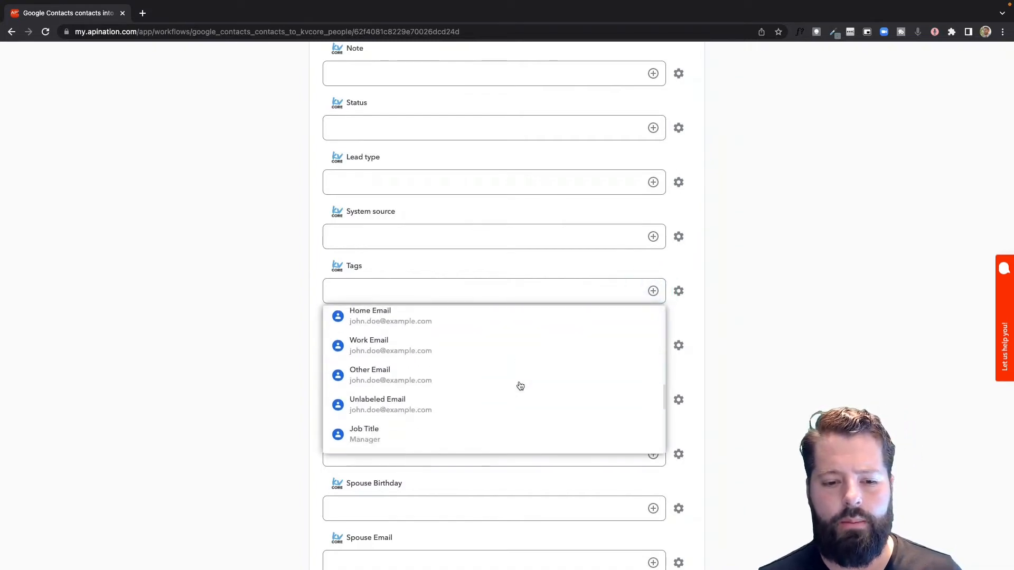
scroll(520, 386, down, 5)
click(269, 423)
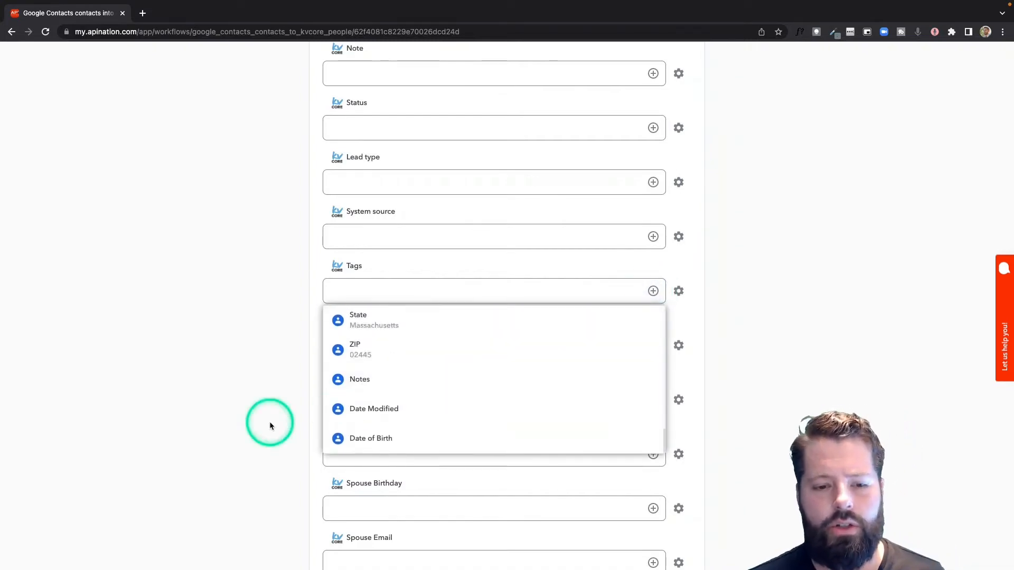
click(283, 421)
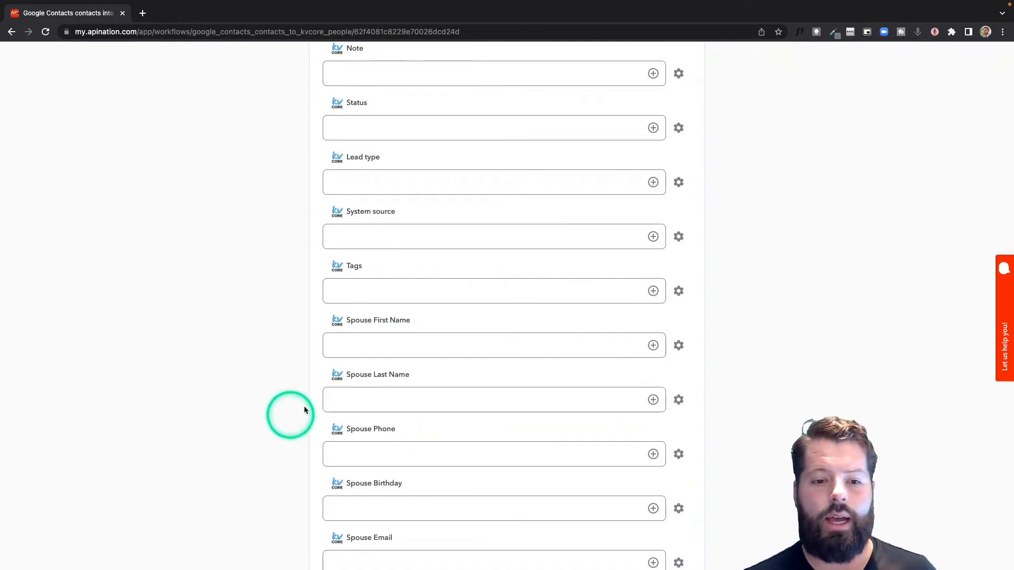
Set the kvCORE Tags mapping to the fixed text #sentfromphone
click(361, 290)
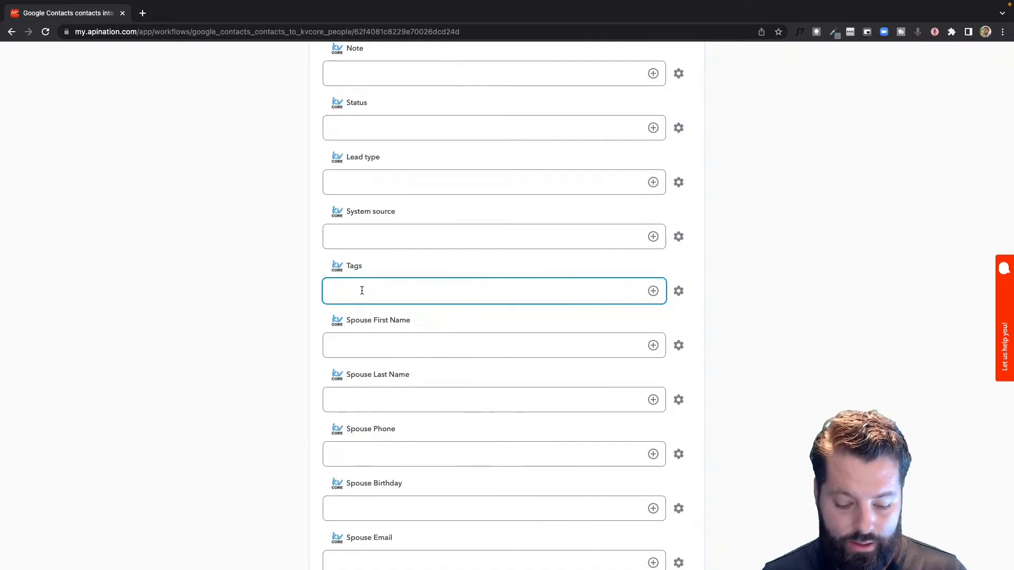
text(#sent)
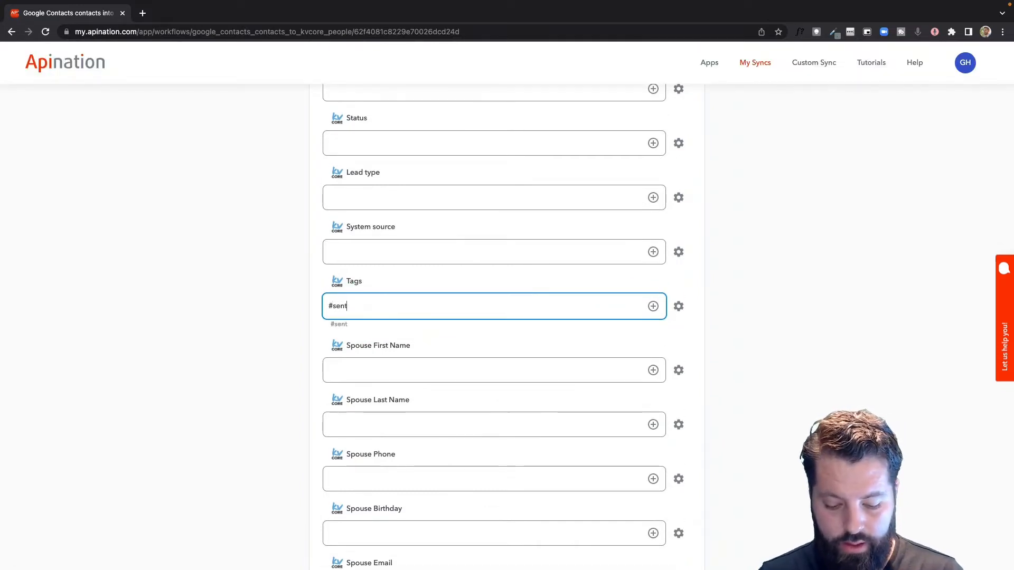
text(fromphone)
click(256, 327)
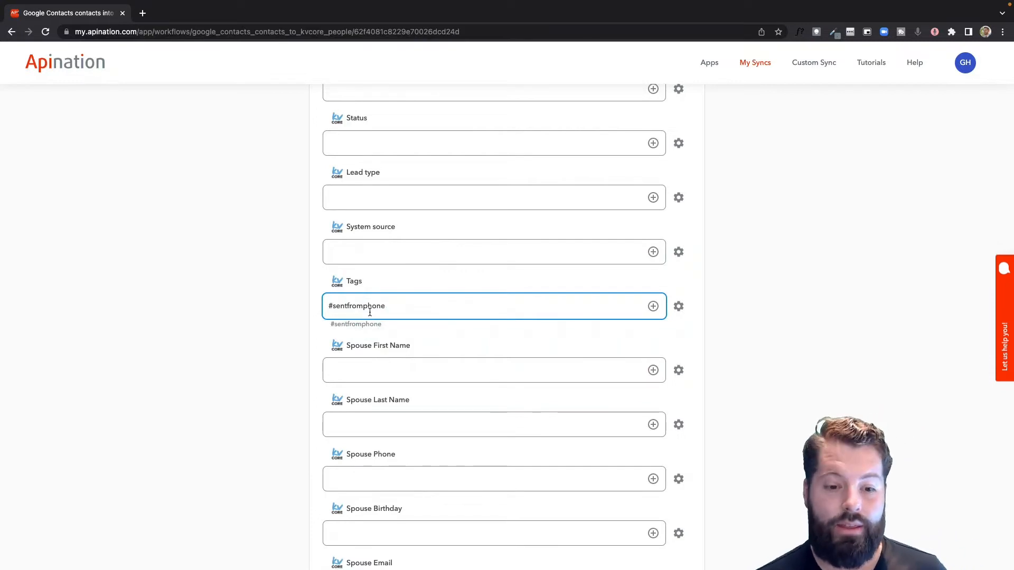
Map the Google Contacts Date of Birth field to the kvCORE Note, preceded by the label "Birthday:"
scroll(369, 312, down, 1)
scroll(369, 312, up, 3)
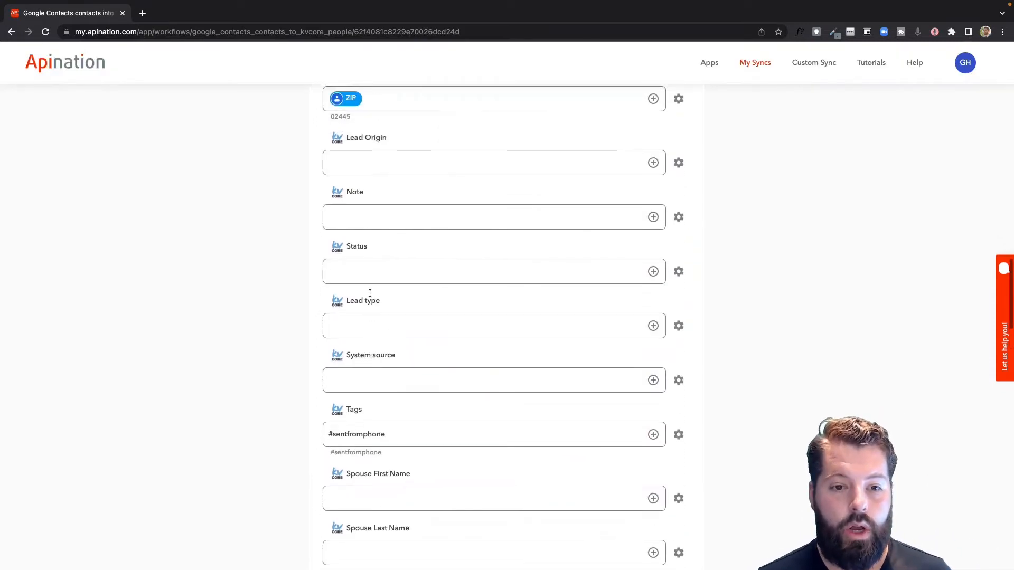
click(365, 222)
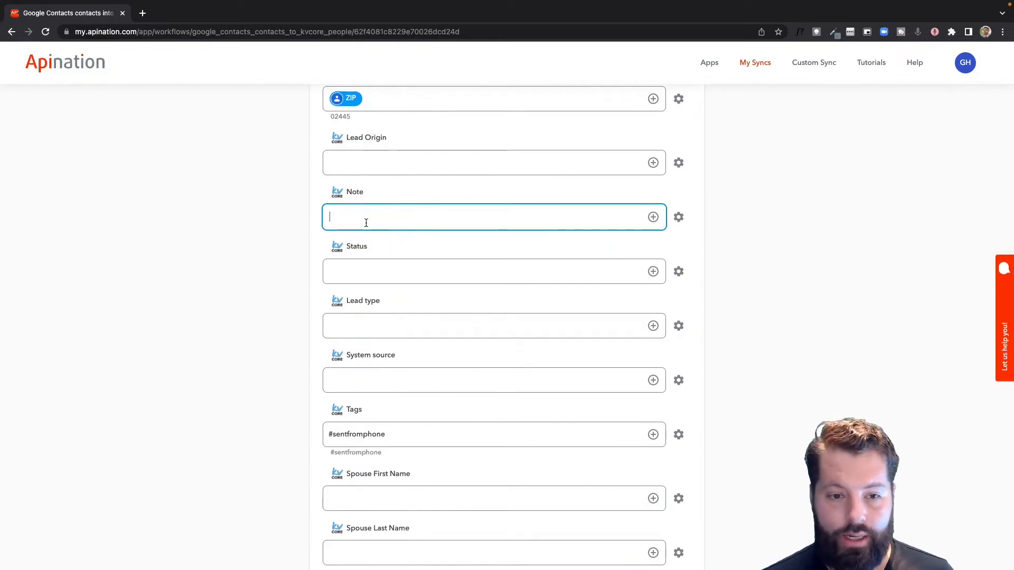
click(653, 217)
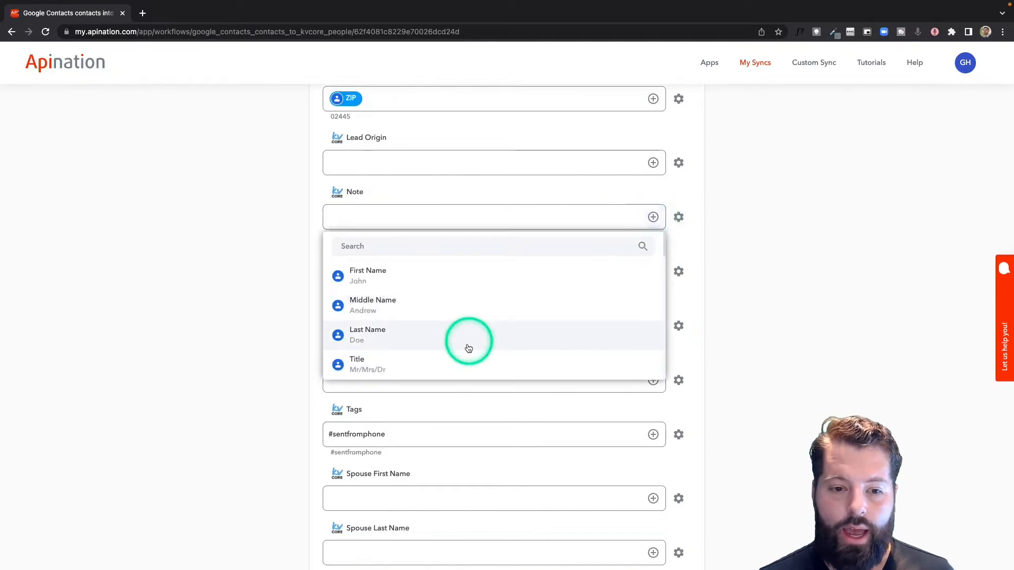
scroll(468, 349, down, 10)
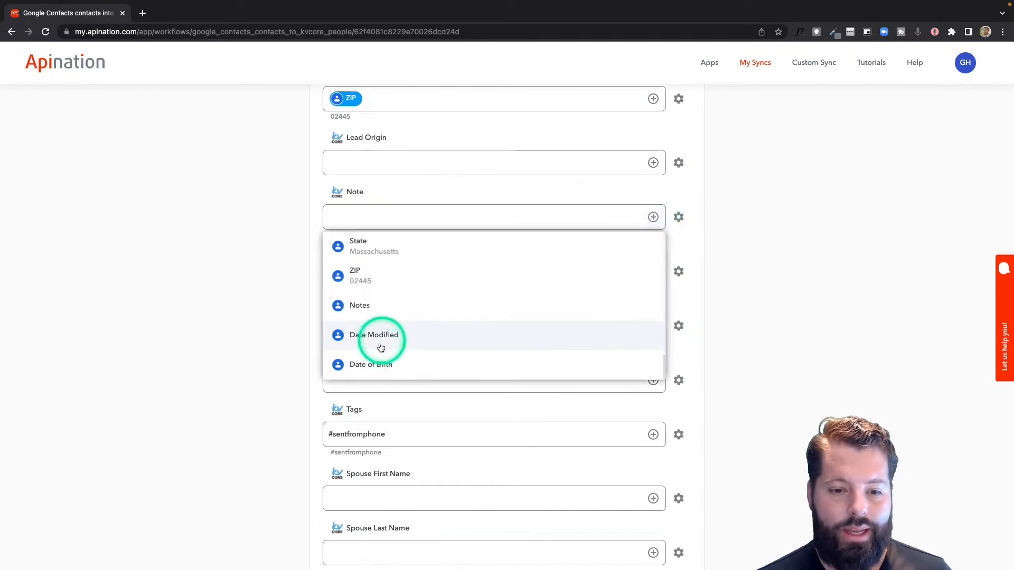
click(370, 363)
click(333, 216)
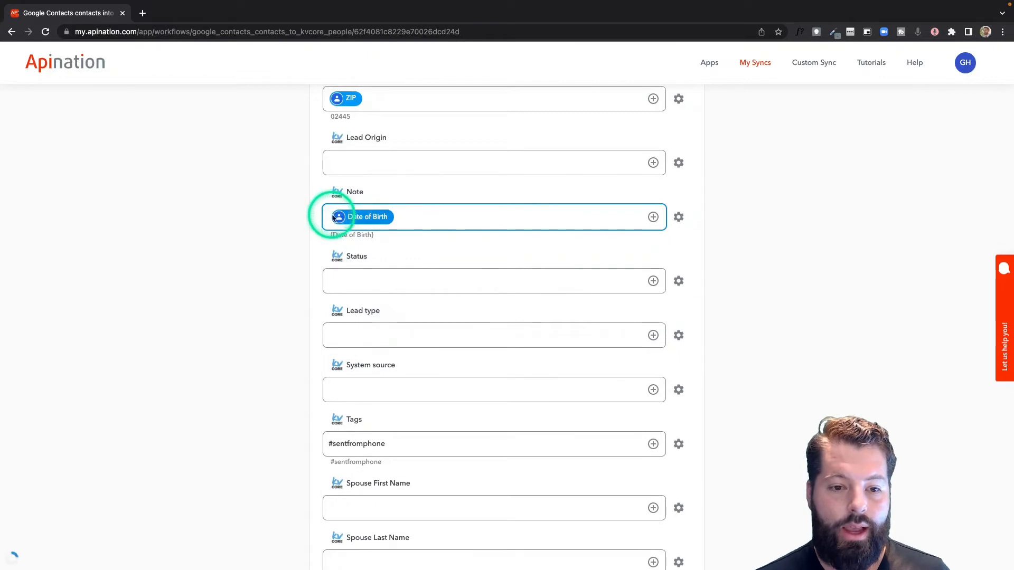
scroll(330, 232, up, 5)
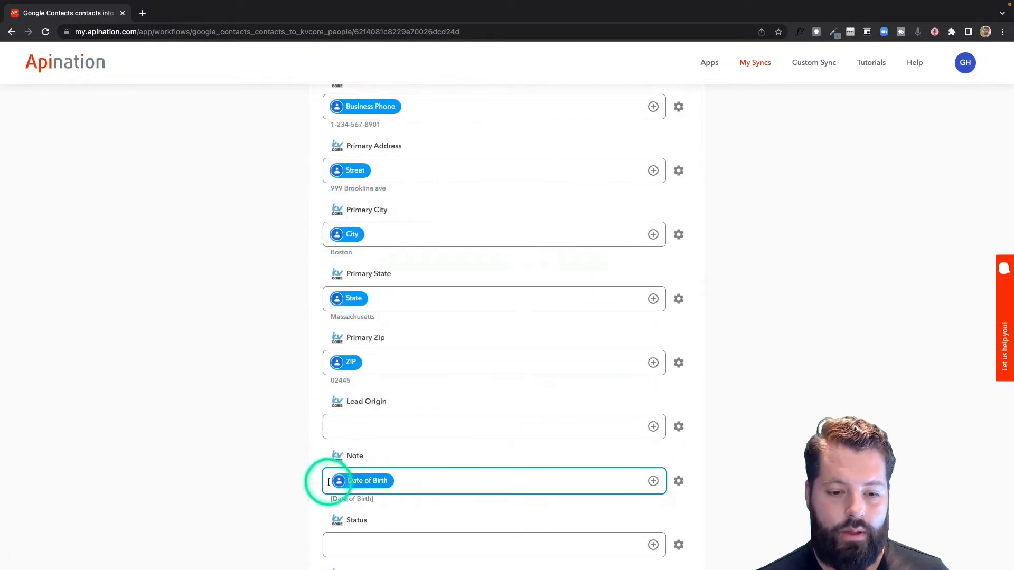
scroll(334, 480, down, 3)
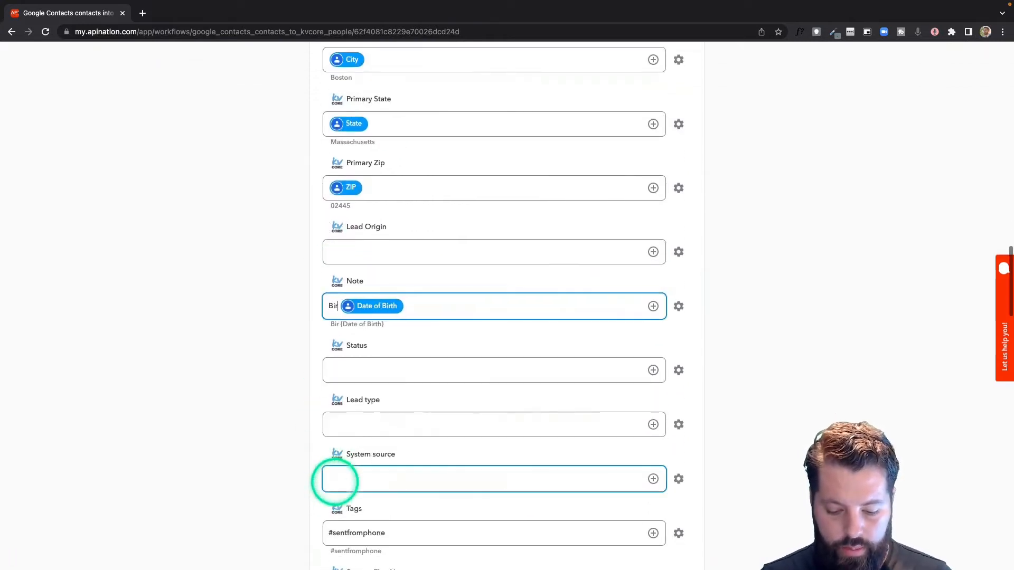
text(Birthday:)
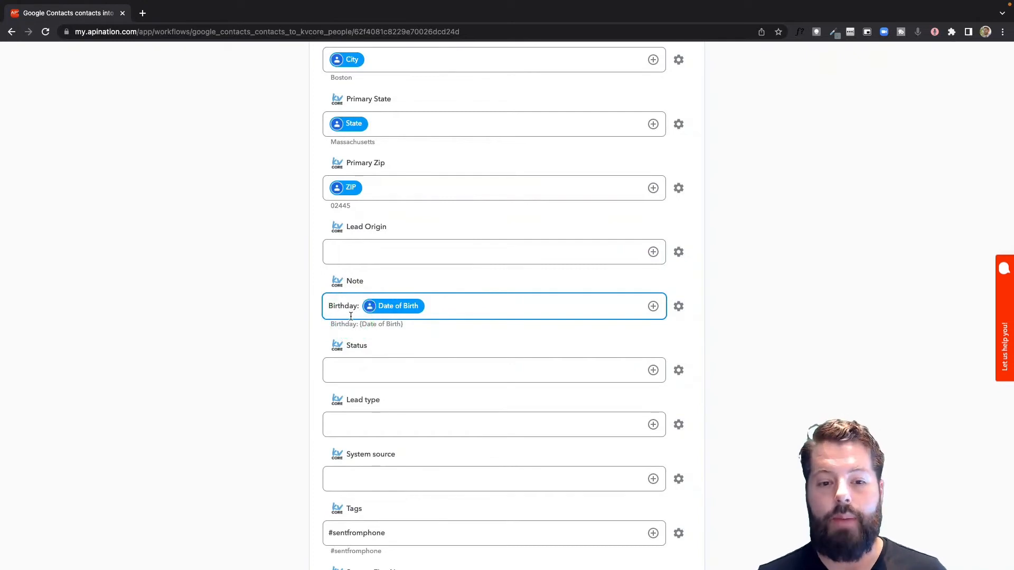
Add a second line to the Note mapping with the label "Company:" followed by the Google Contacts Company field
key(Return)
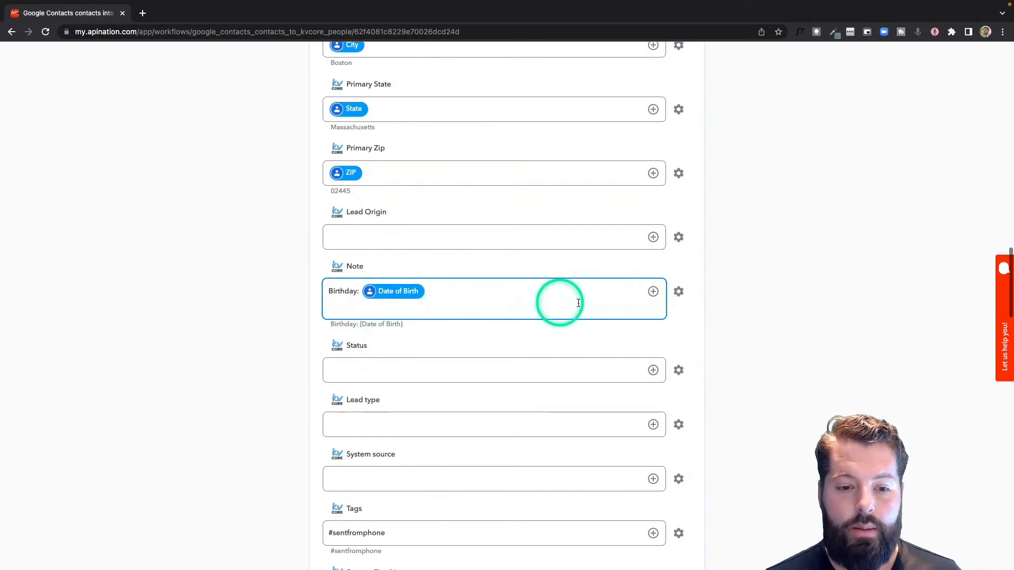
click(654, 294)
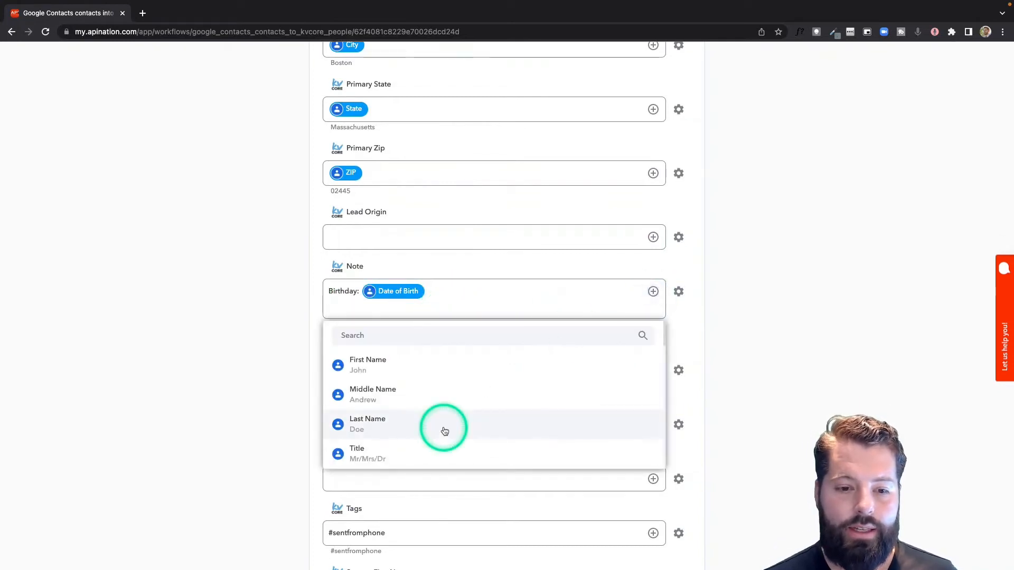
scroll(445, 431, down, 10)
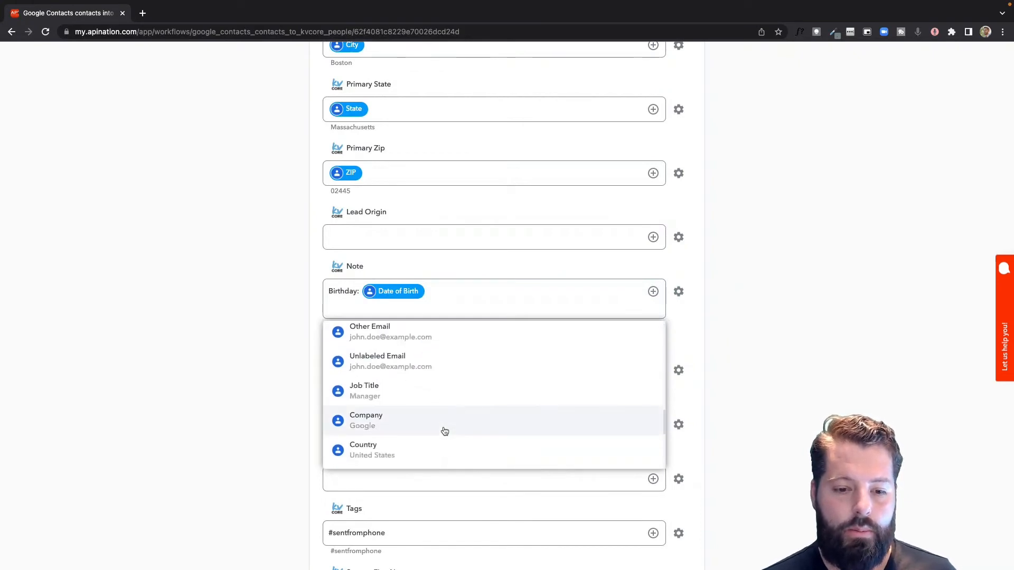
click(421, 416)
click(327, 302)
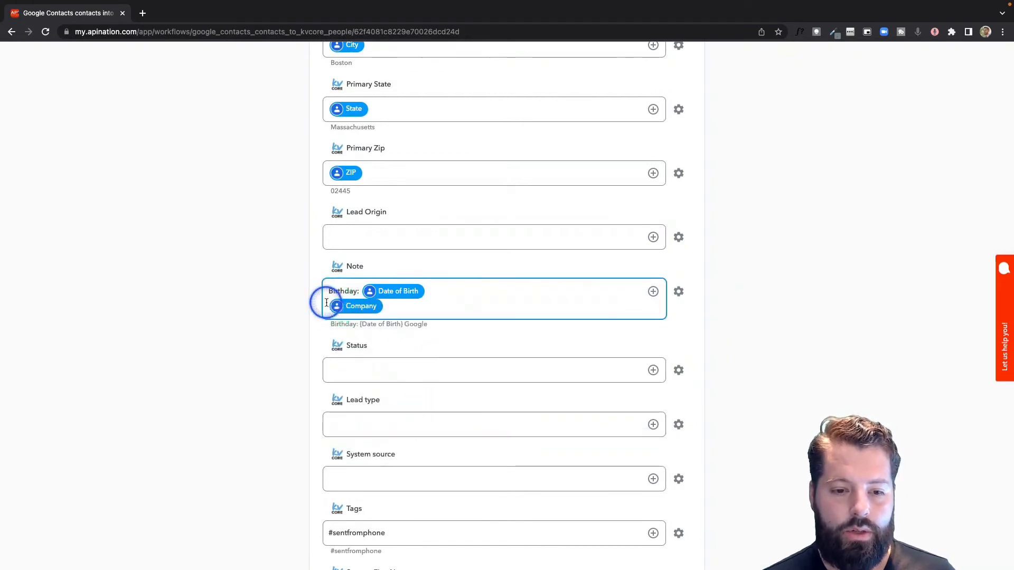
text(Comp)
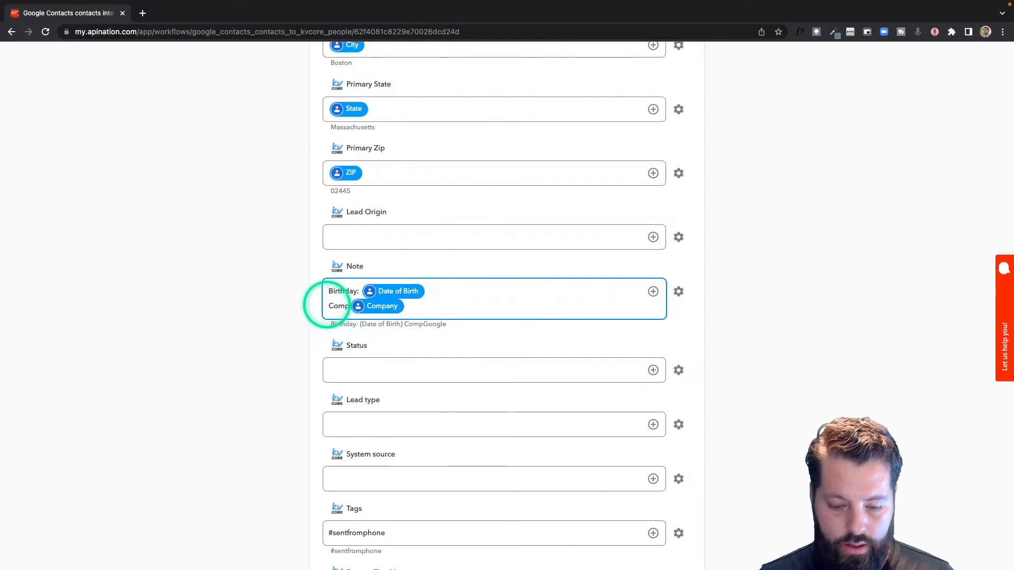
text(amy)
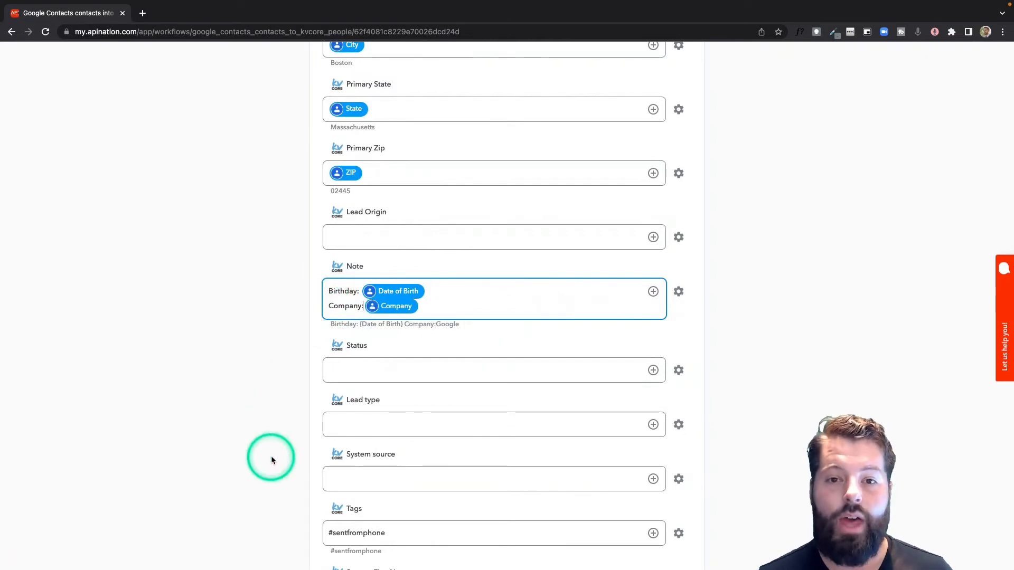
Clone the Google Contacts contacts into kvCORE sync
scroll(270, 460, up, 20)
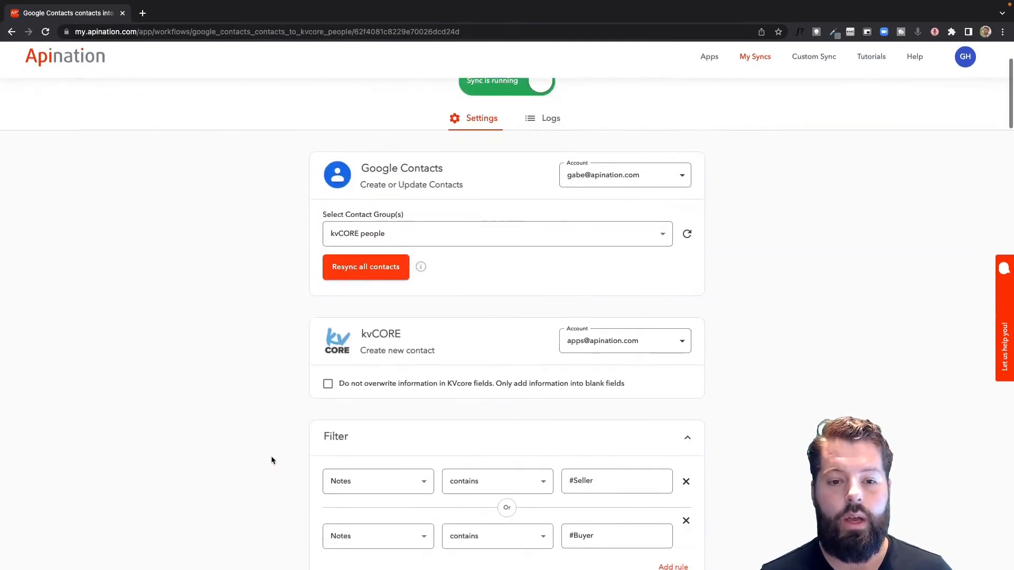
scroll(355, 393, down, 10)
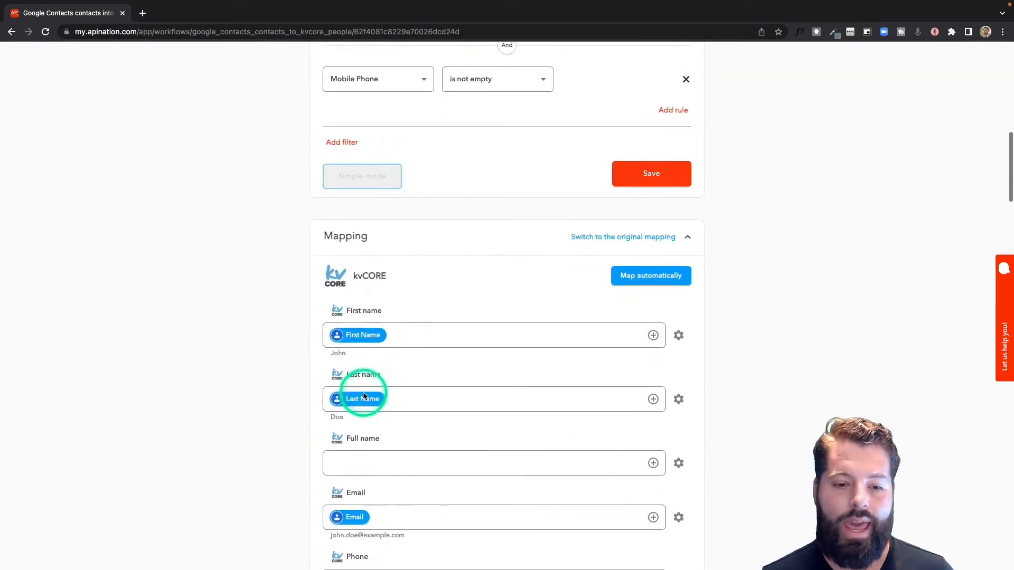
click(363, 397)
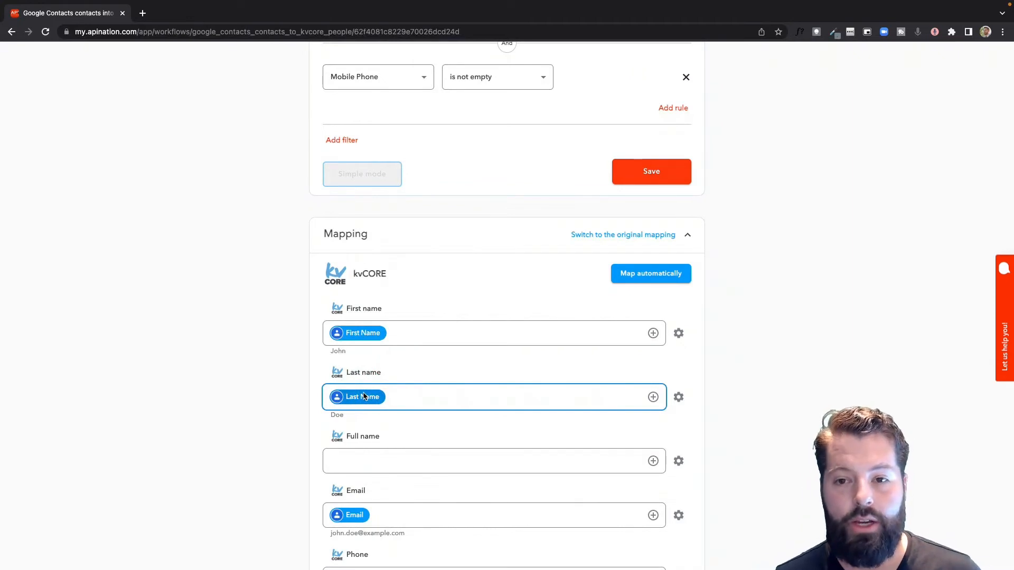
scroll(363, 397, up, 15)
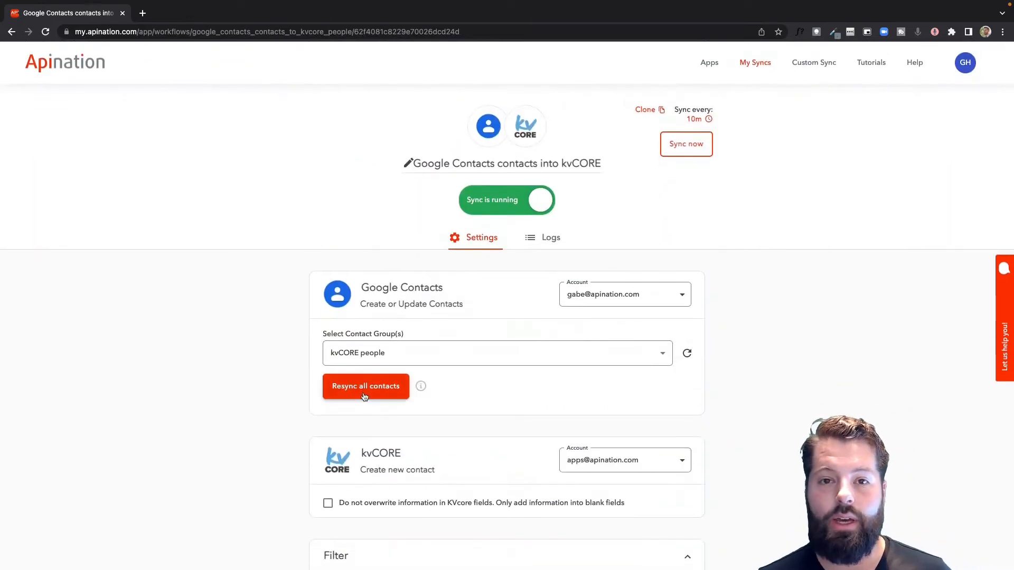
click(661, 112)
click(615, 346)
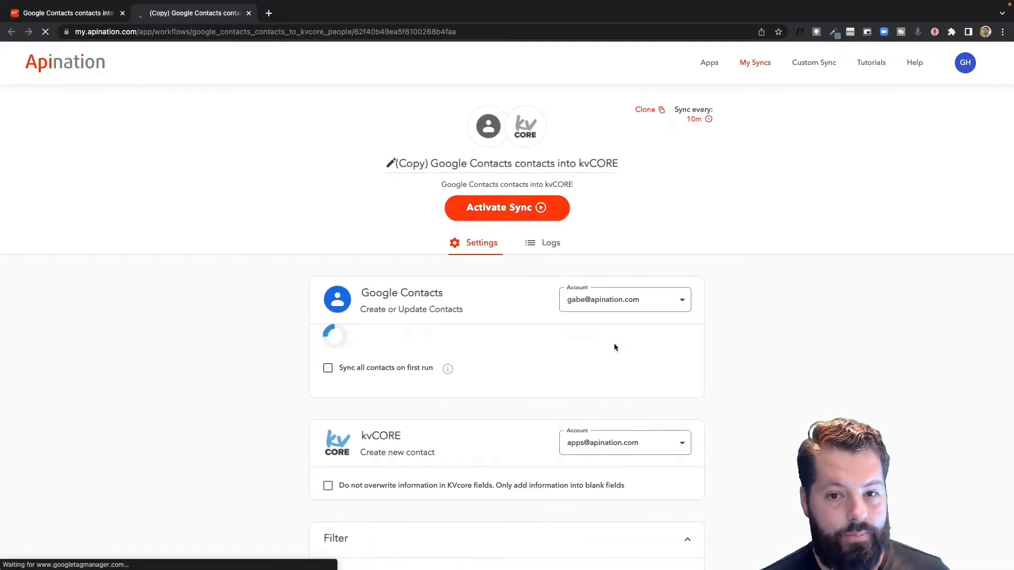
click(239, 65)
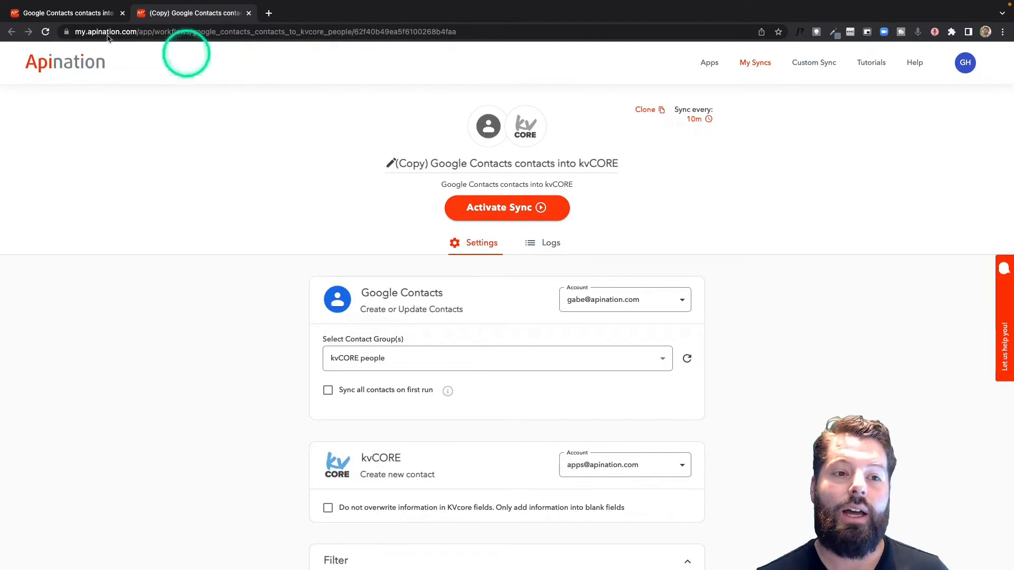
In the original sync, remove the #Buyer rule from the filter and set the Lead type mapping to Seller
click(64, 16)
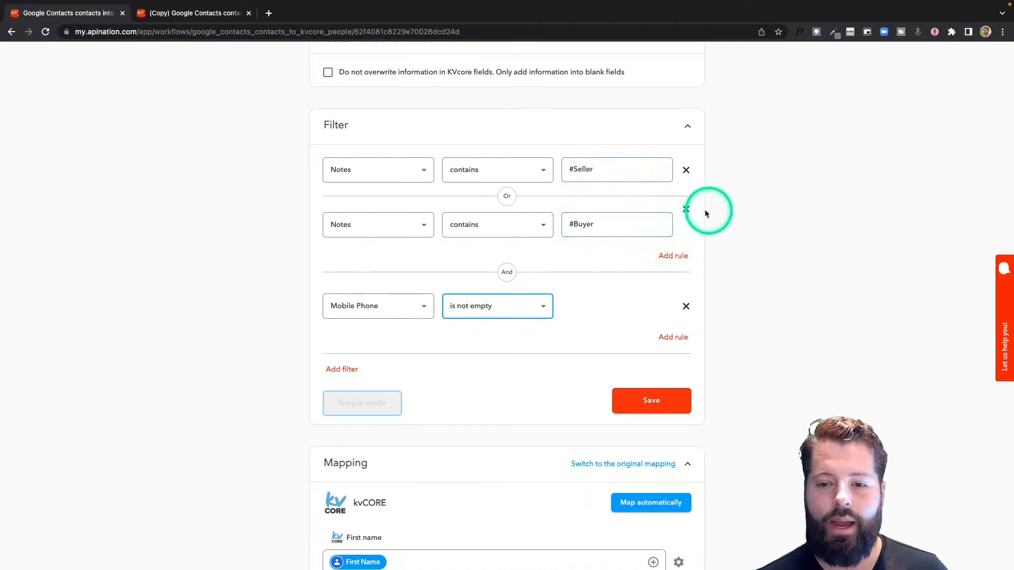
click(686, 209)
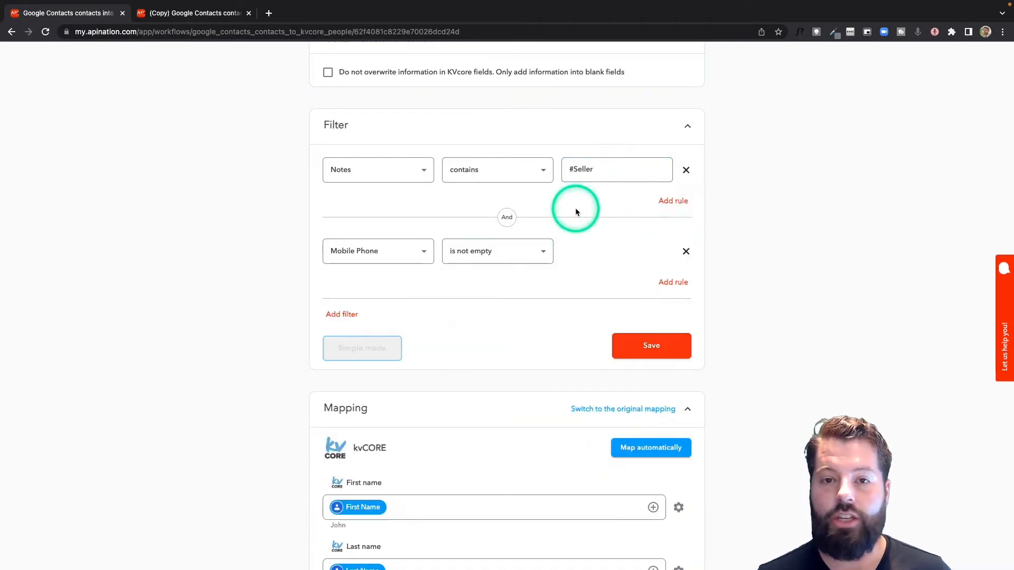
scroll(576, 211, down, 1)
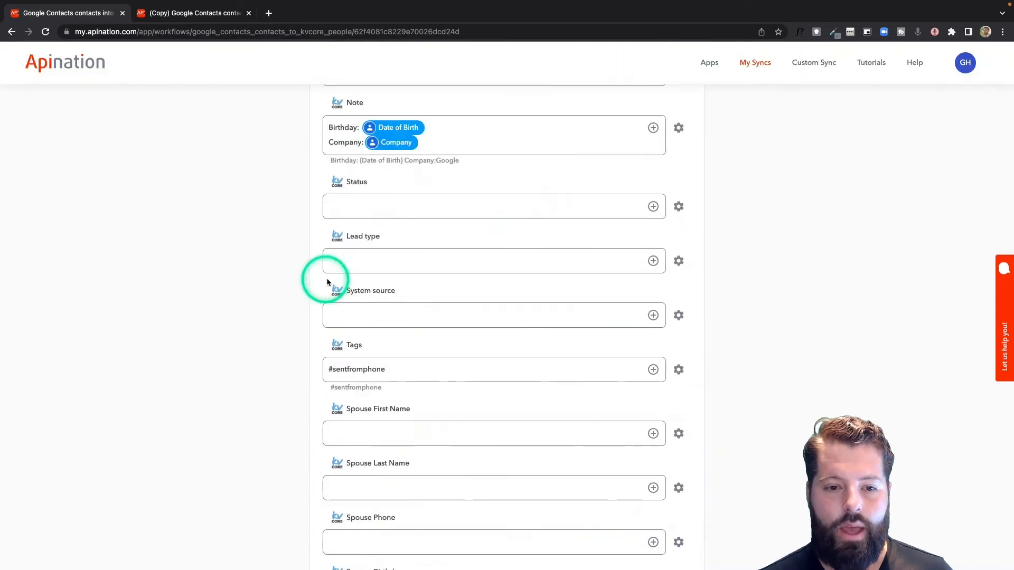
click(402, 267)
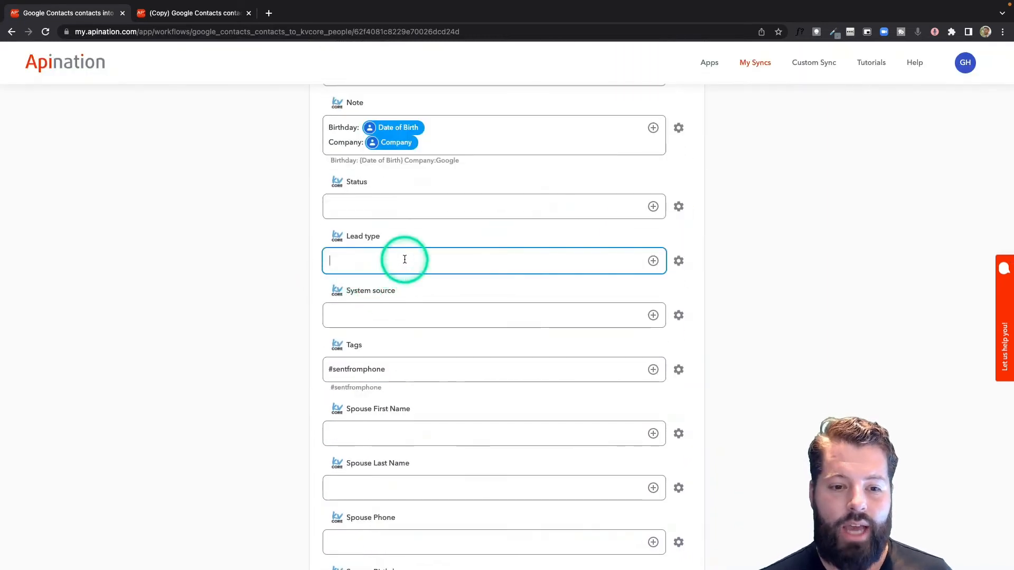
text(S)
scroll(403, 260, up, 2)
text(eller)
click(281, 350)
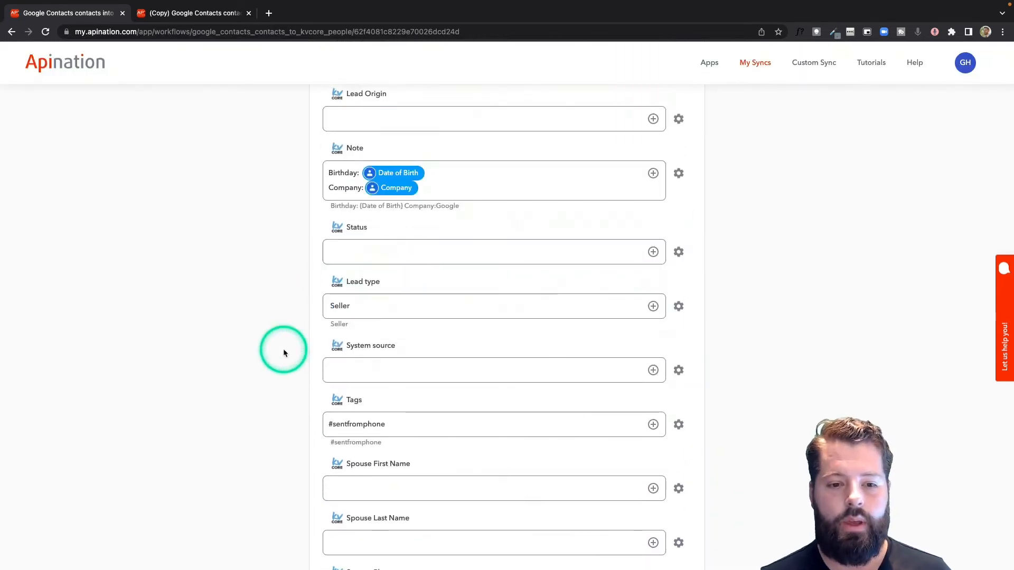
Review the original sync's kvCORE field mappings, from the contact details through the spouse, birthday and POI fields
scroll(283, 348, up, 10)
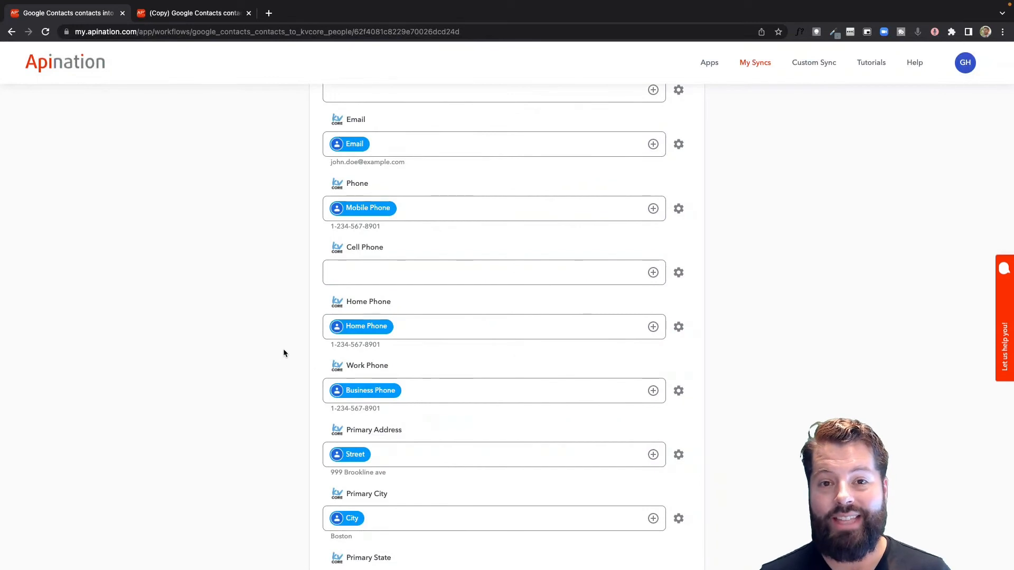
scroll(272, 364, down, 7)
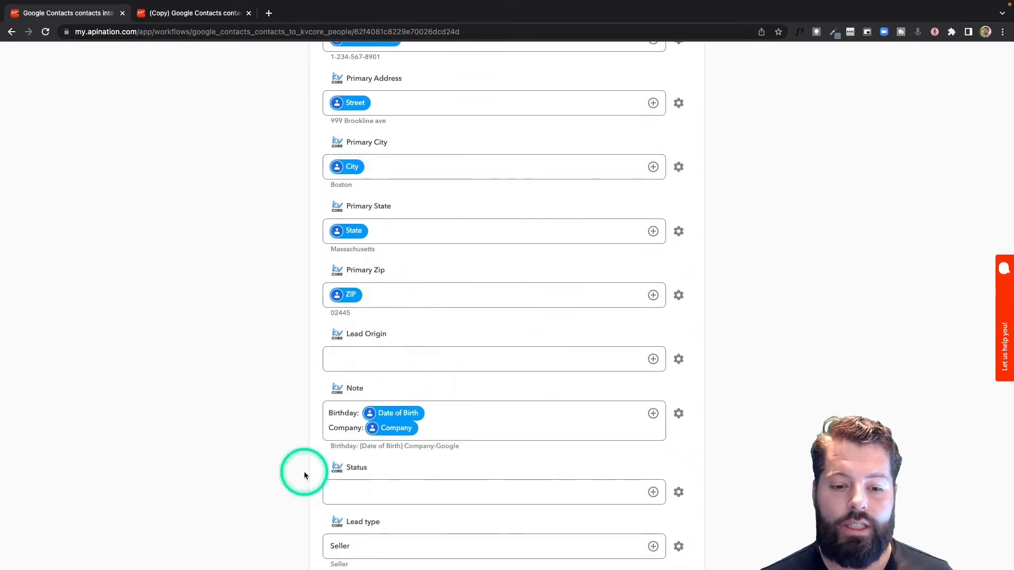
scroll(303, 471, down, 4)
click(352, 503)
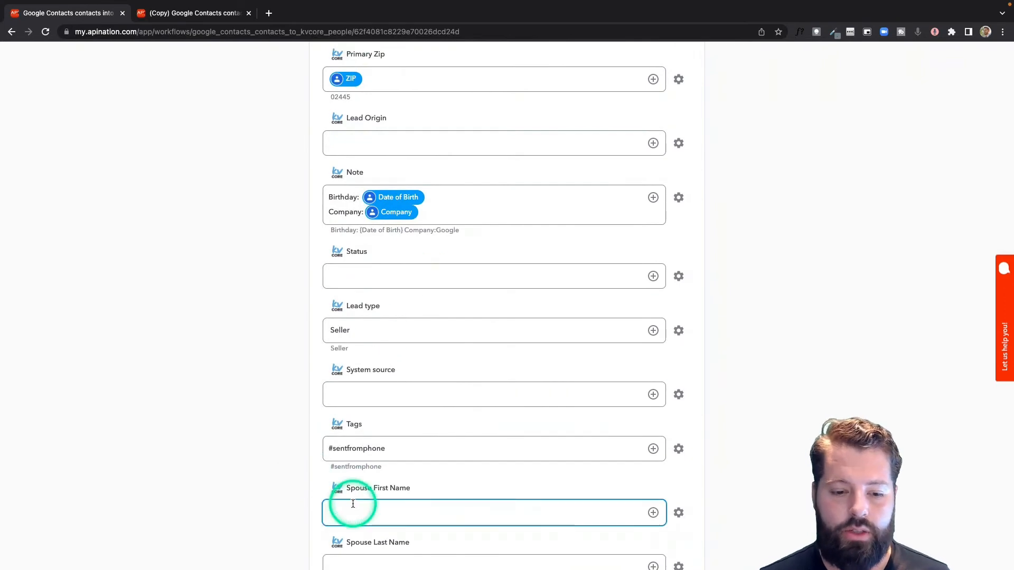
scroll(353, 503, down, 9)
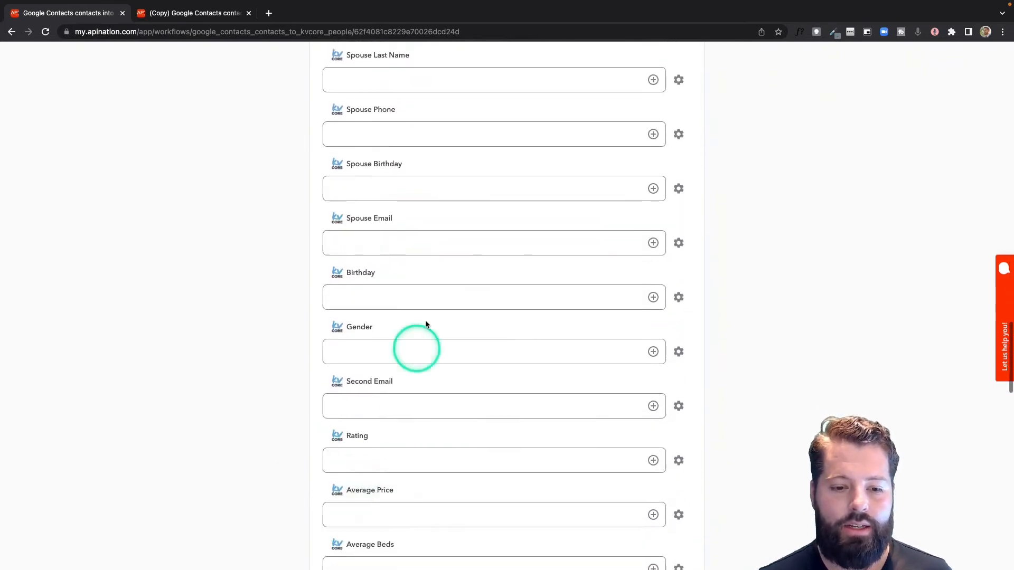
scroll(399, 518, down, 4)
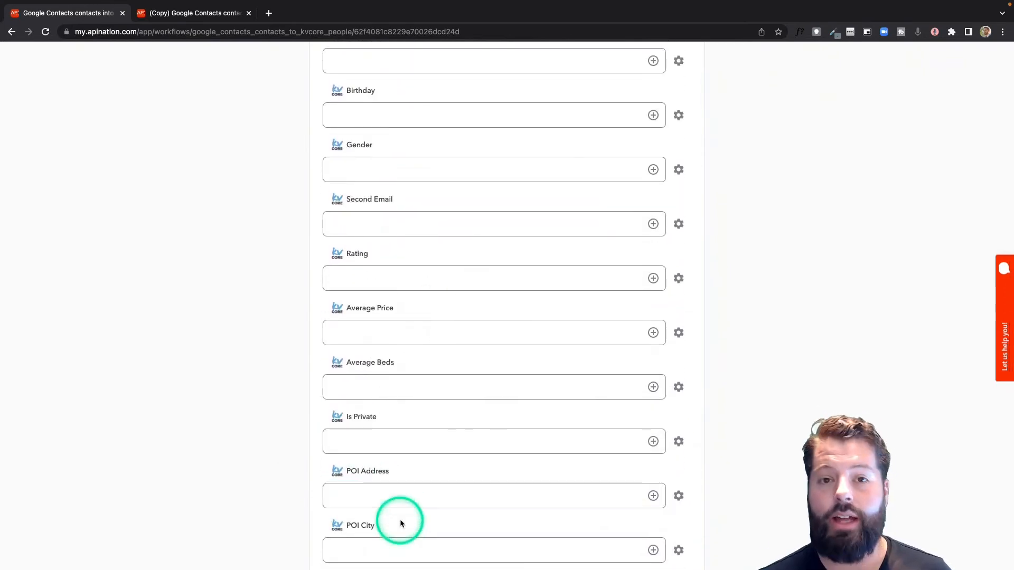
scroll(401, 518, up, 13)
Switch to the cloned sync and remove the #Seller rule from its Notes filter
click(208, 20)
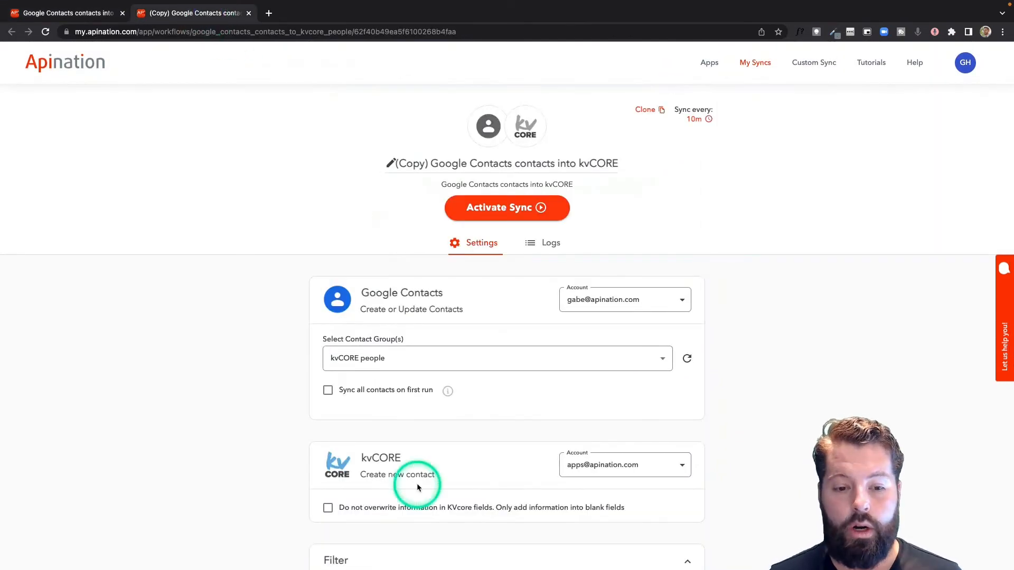
scroll(416, 480, down, 4)
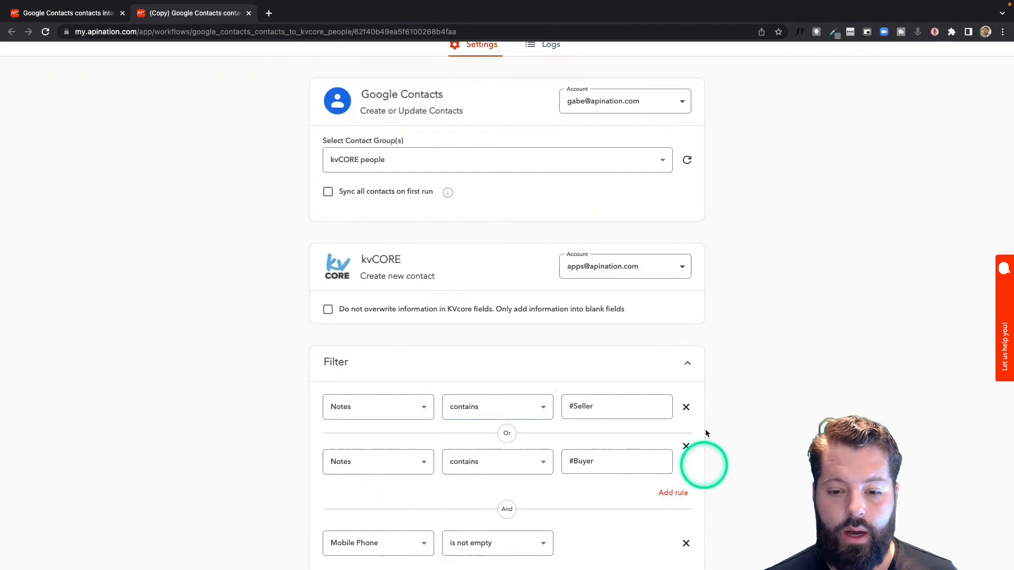
click(686, 407)
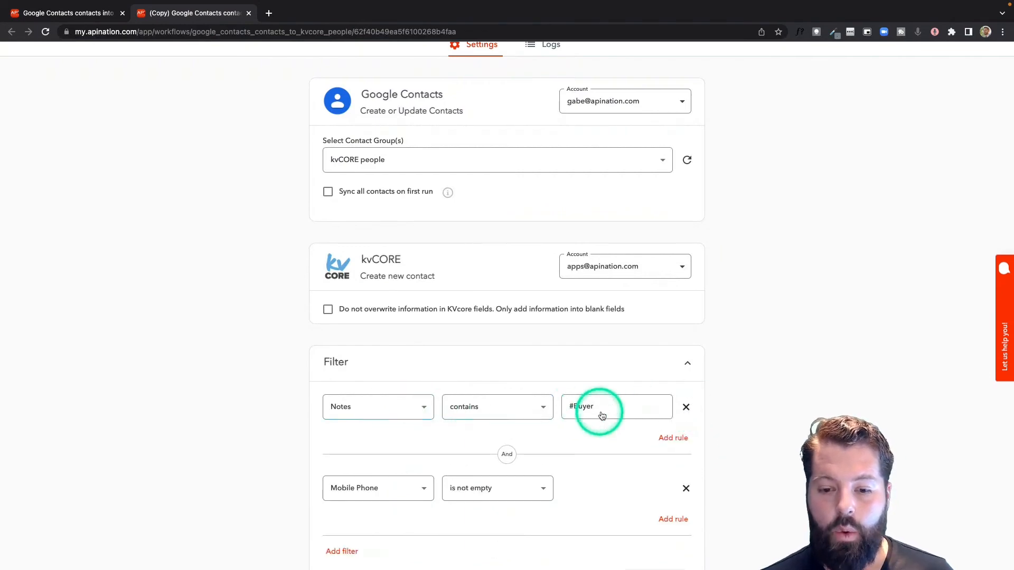
Set the Lead type mapping in the cloned sync to Buyer
scroll(600, 461, down, 10)
scroll(601, 461, down, 12)
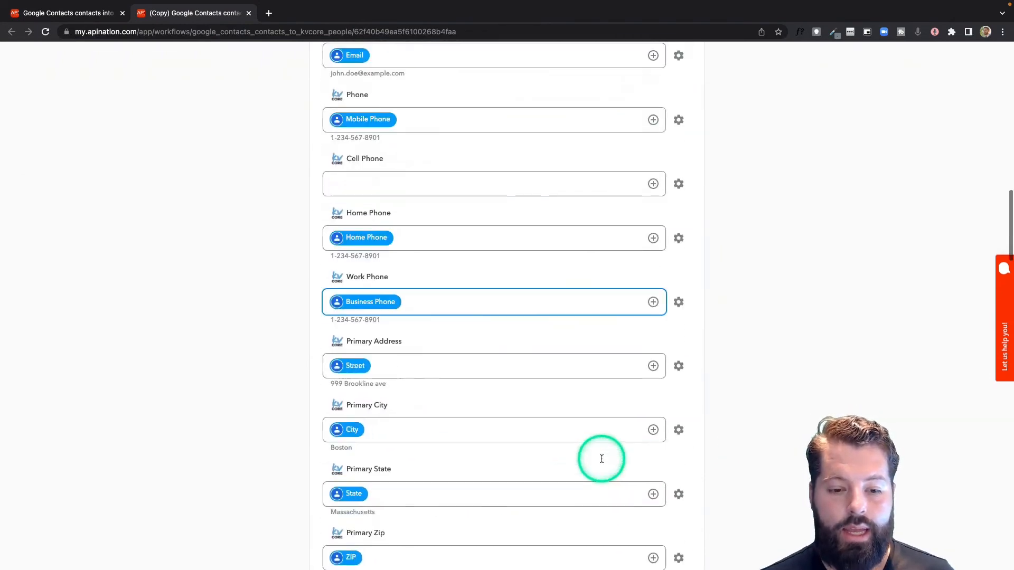
scroll(600, 458, up, 1)
click(345, 363)
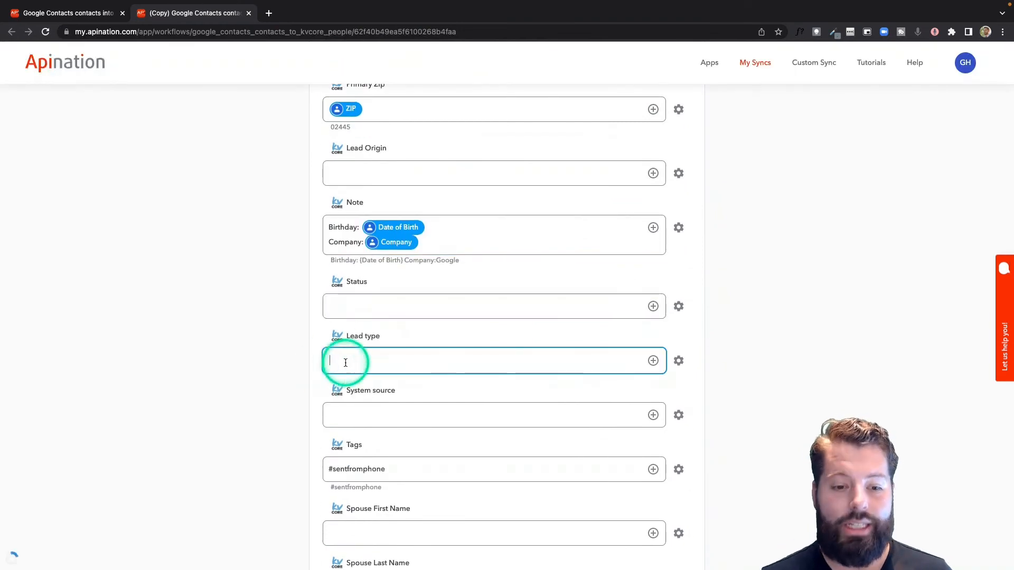
scroll(345, 363, down, 1)
text(Buyer)
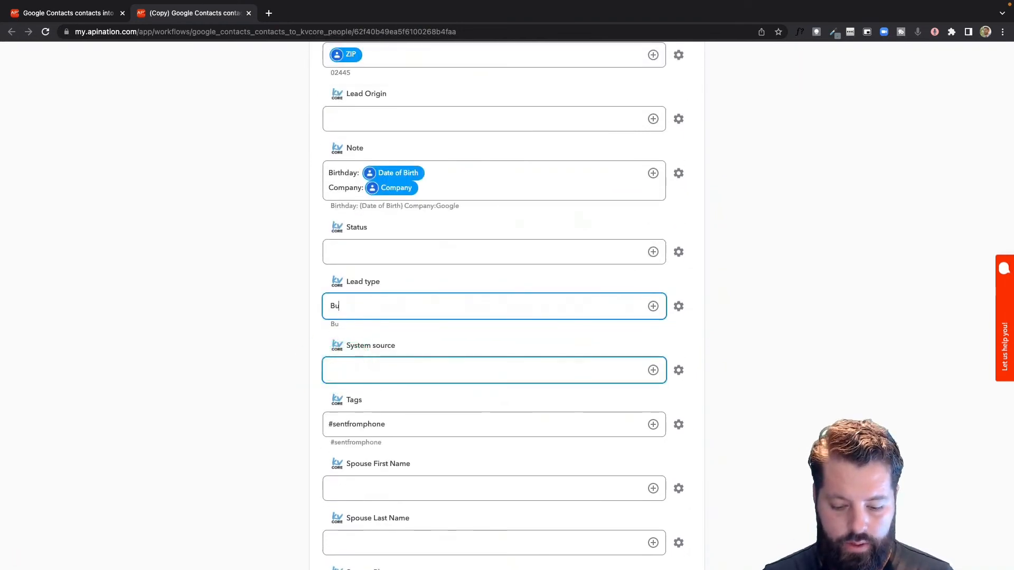
Append #buyer after #sentfromphone in the cloned sync's Tags mapping
click(406, 480)
click(406, 422)
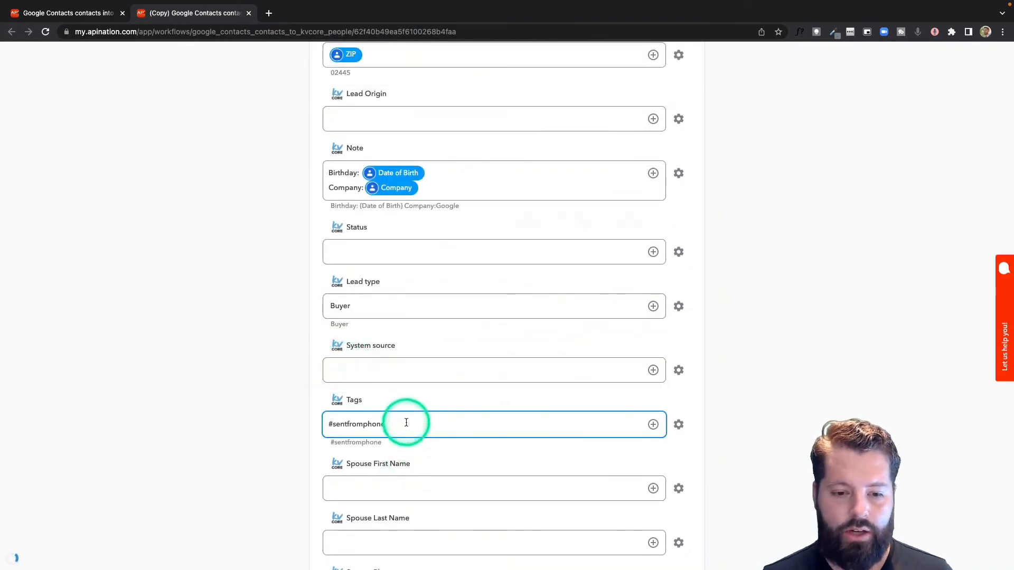
text(#buyer)
scroll(406, 422, down, 2)
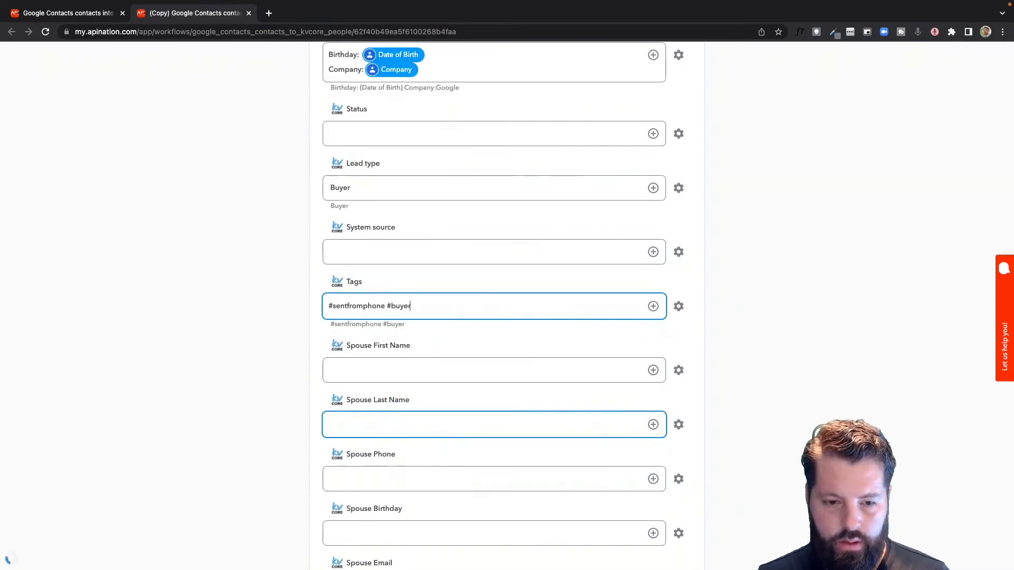
click(430, 534)
Clone the buyer sync and select the word Seller in the new copy's Notes filter rule for editing
scroll(190, 341, up, 15)
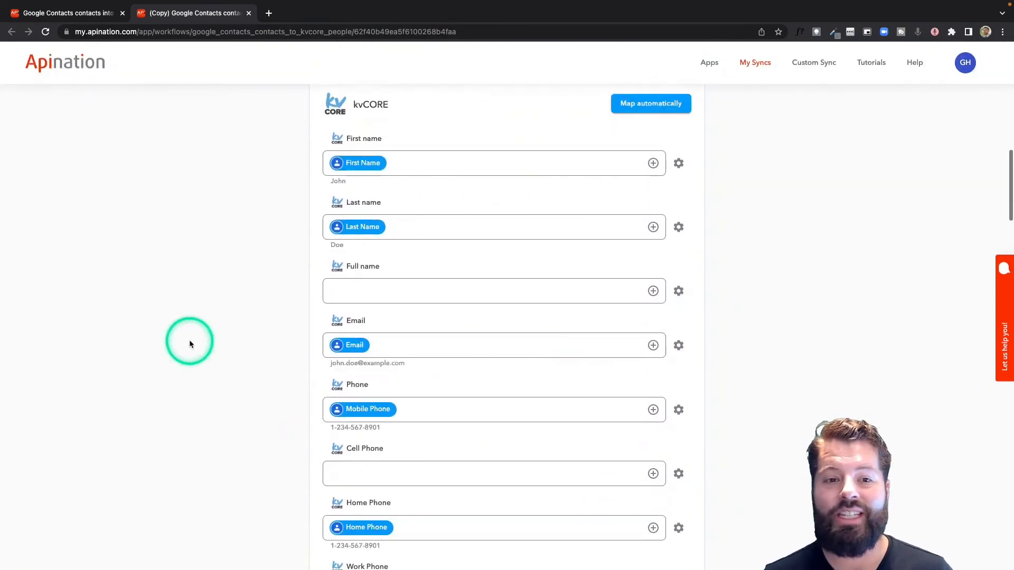
scroll(570, 264, up, 6)
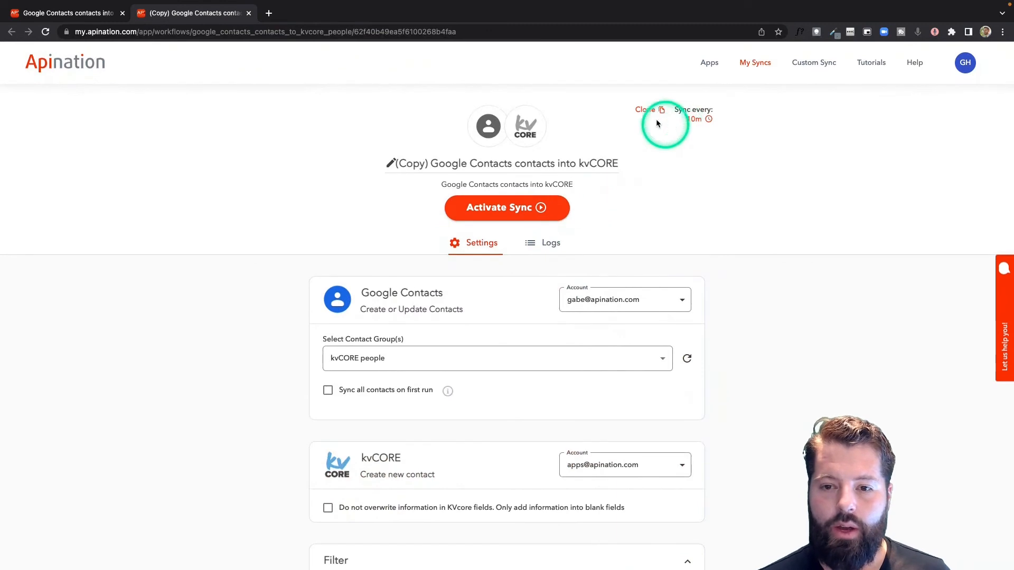
click(649, 110)
click(618, 349)
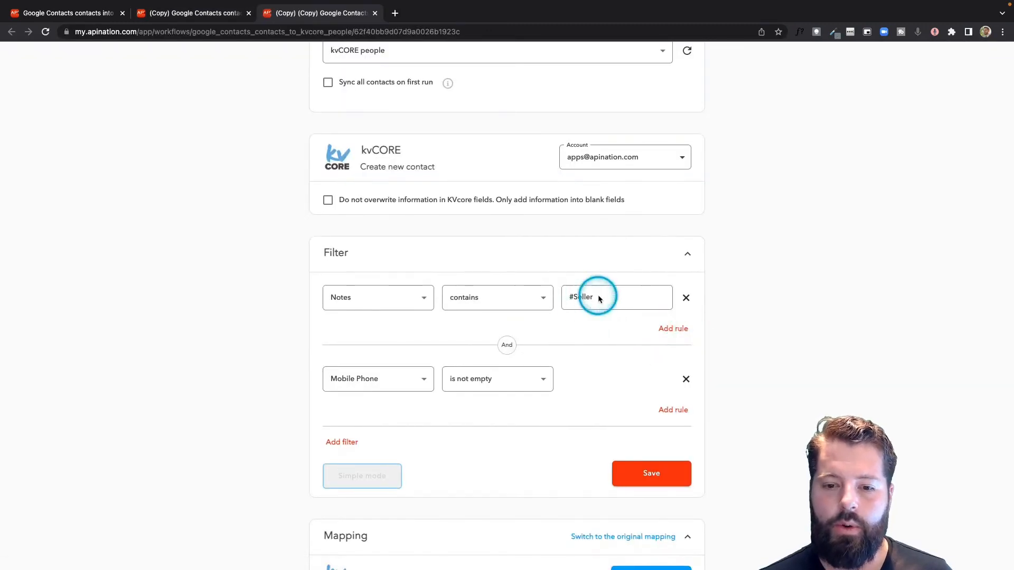
double_click(623, 296)
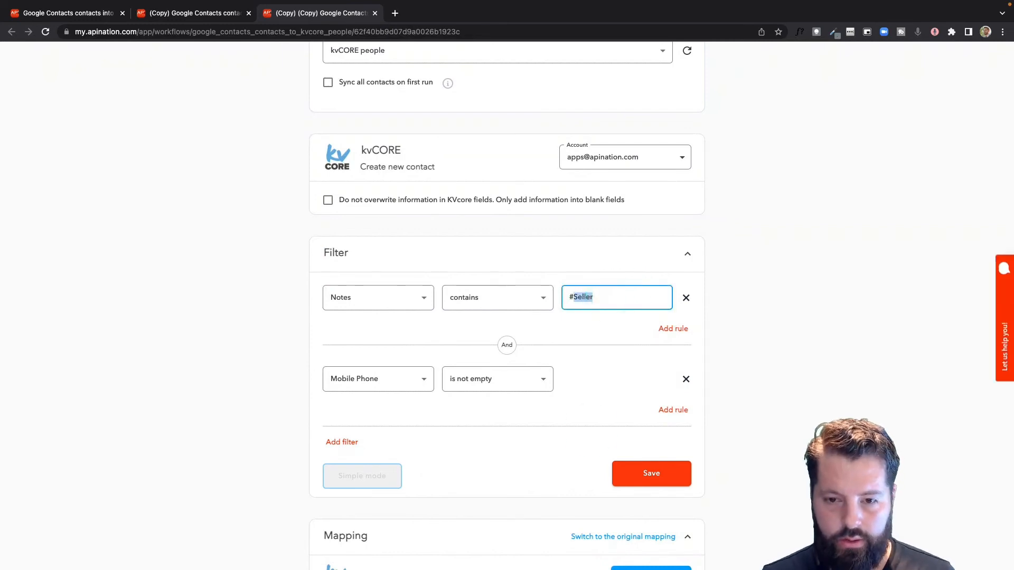
Set the Lead type mapping in the newest sync copy to Vendor
scroll(590, 429, down, 15)
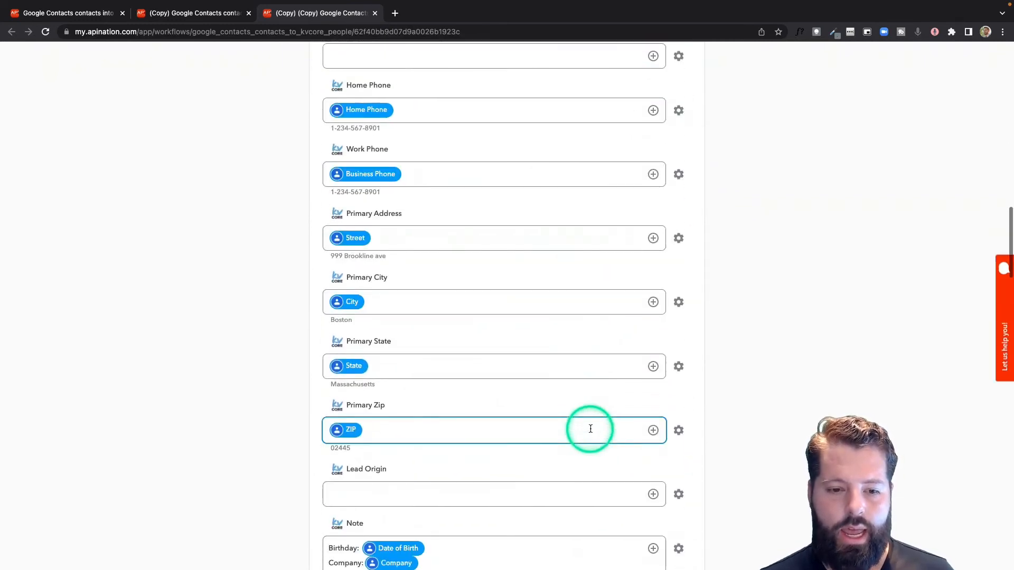
scroll(590, 429, down, 6)
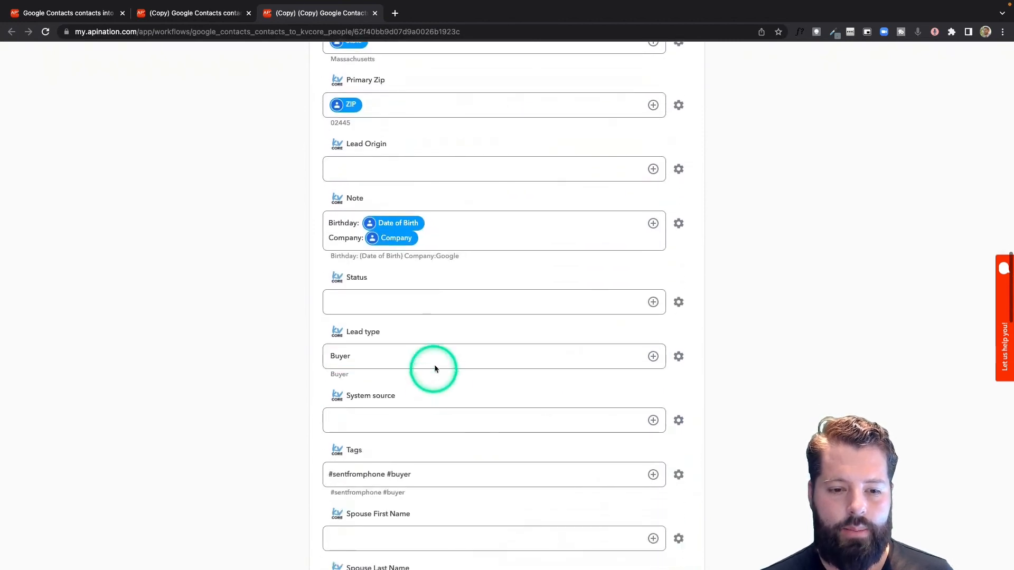
click(435, 364)
scroll(434, 362, down, 1)
click(411, 310)
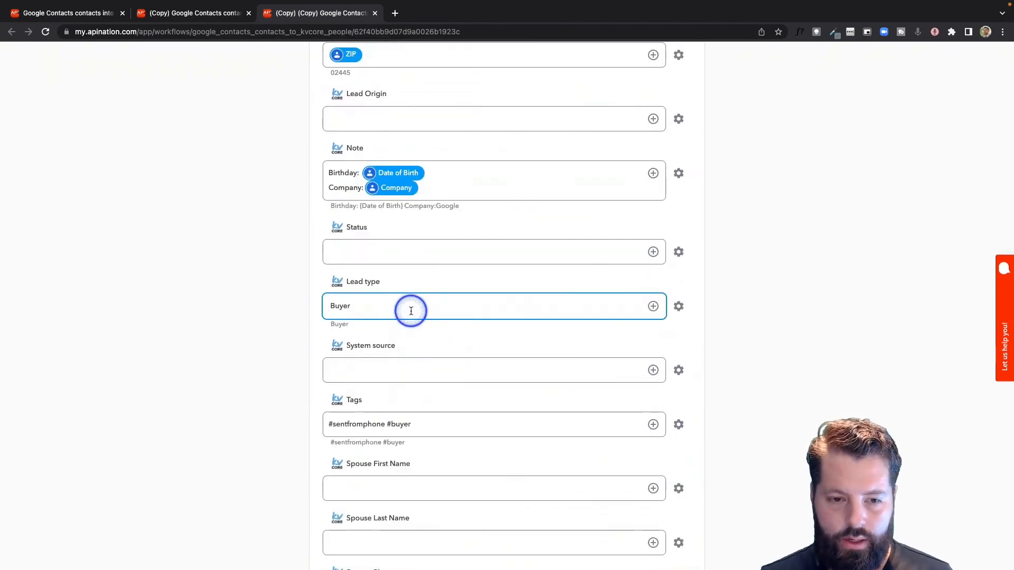
double_click(410, 310)
text(Vend)
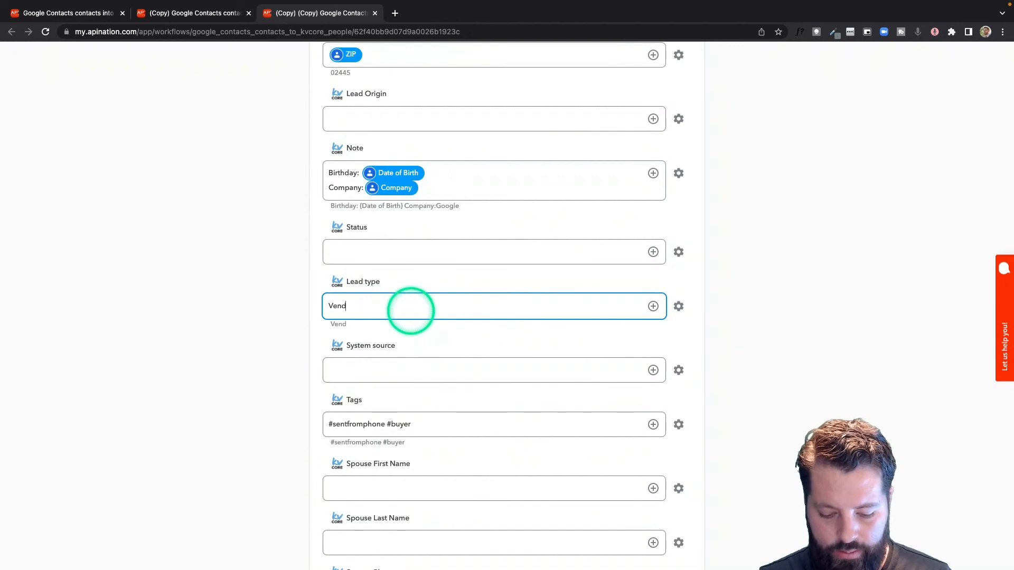
text(or)
click(265, 365)
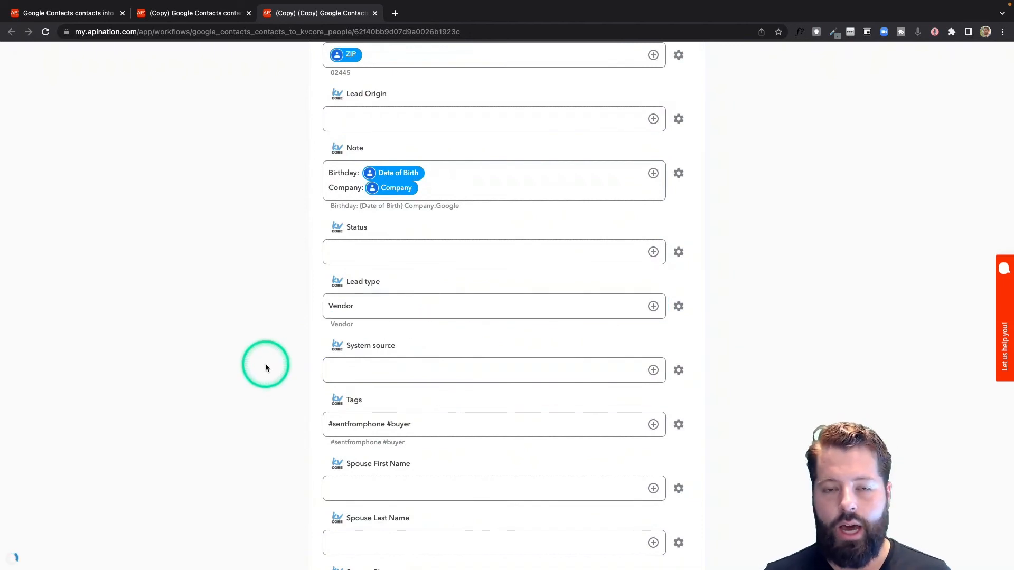